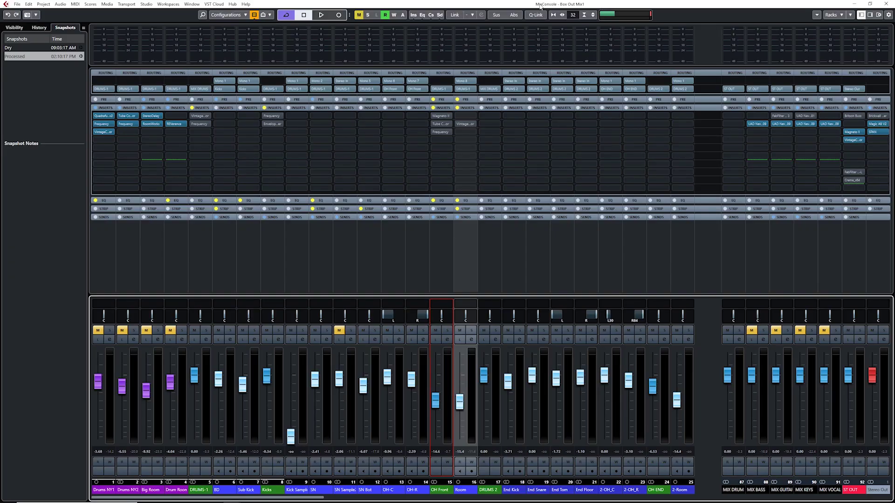
Select the DRUMS-1 bus channel and open its VintageCompressor insert.
{"action": "left_click", "coordinate": [196, 492]}
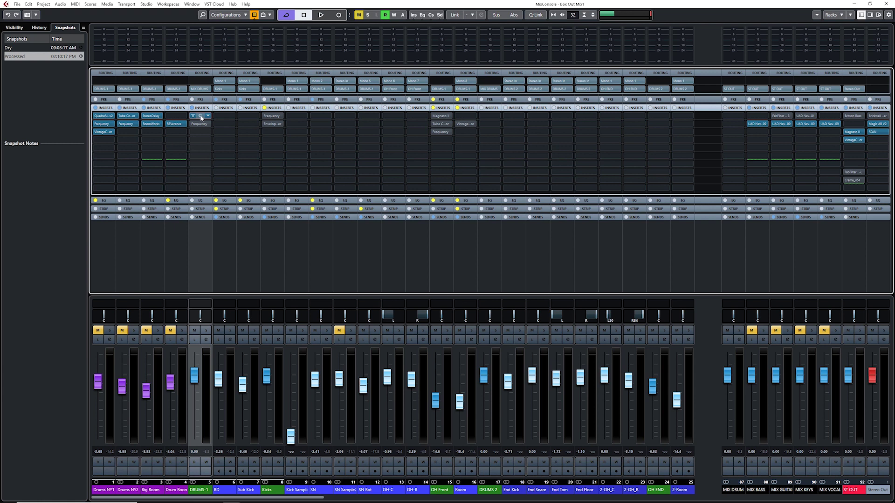
{"action": "left_click", "coordinate": [201, 116]}
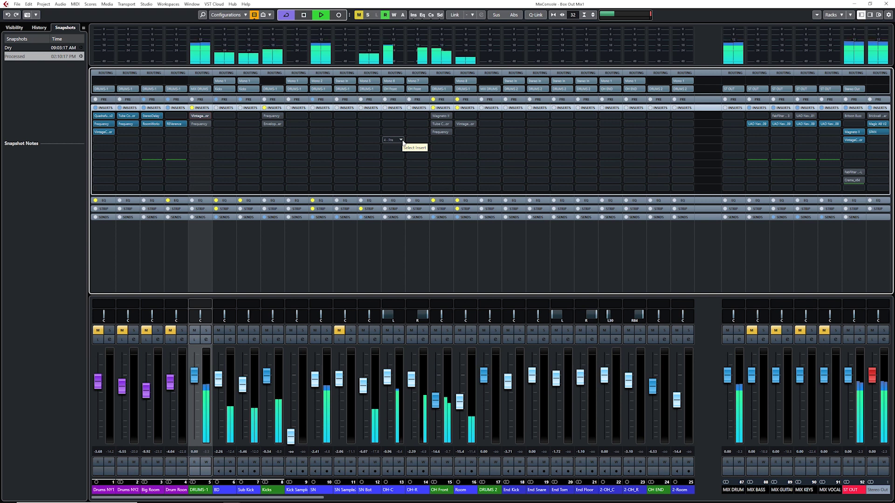
Restart playback, raise the DRUMS-1 VintageCompressor input to about 11.7, and close it.
{"action": "key", "text": "space"}
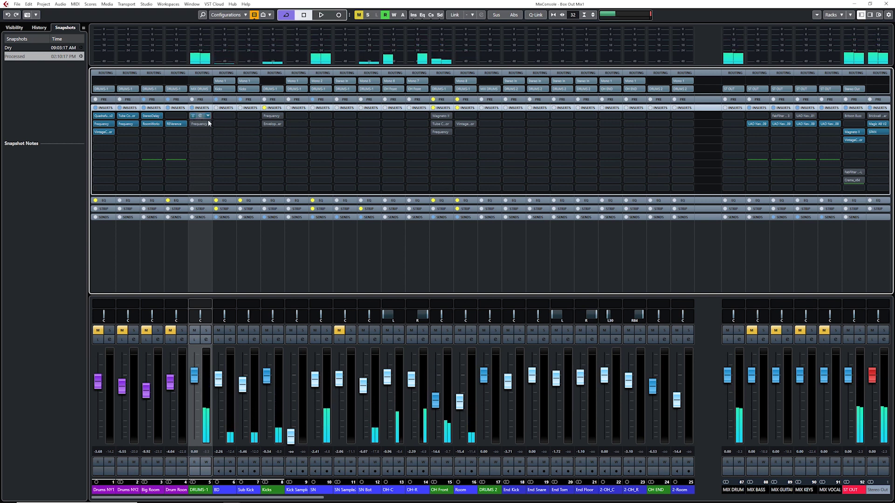
{"action": "key", "text": "space"}
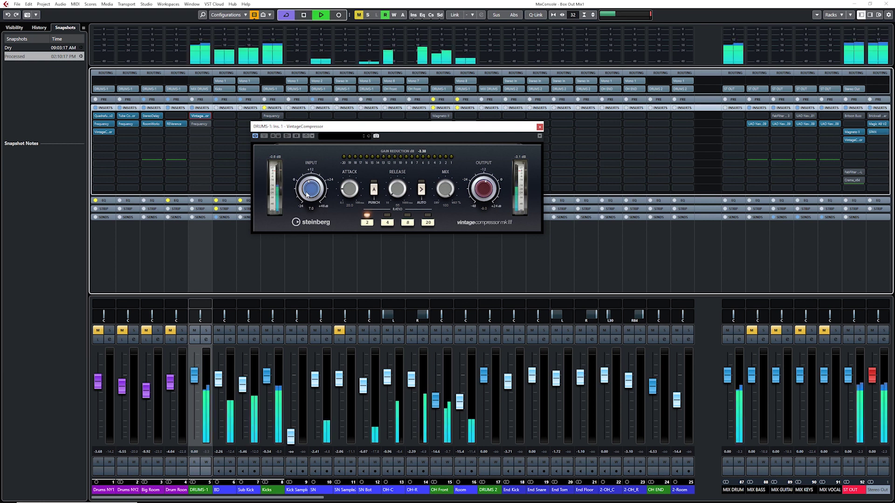
{"action": "left_click_drag", "start_coordinate": [307, 193], "coordinate": [309, 191]}
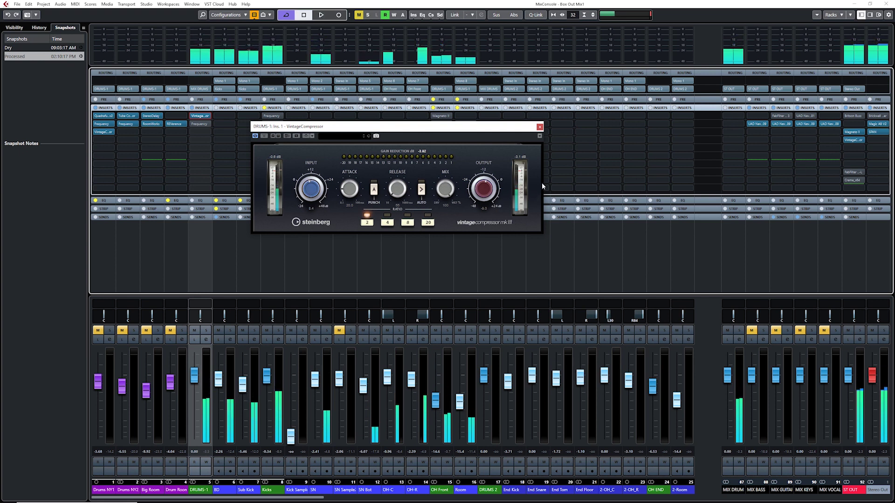
{"action": "left_click", "coordinate": [539, 127]}
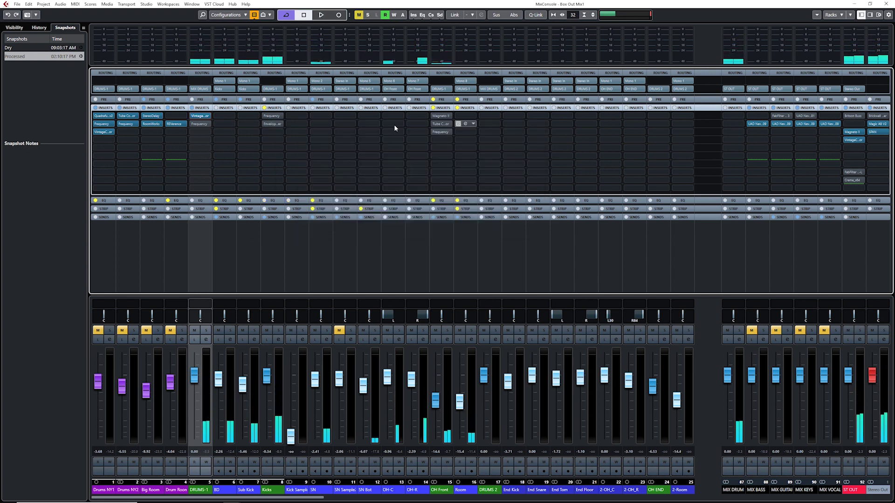
{"action": "left_click", "coordinate": [200, 124]}
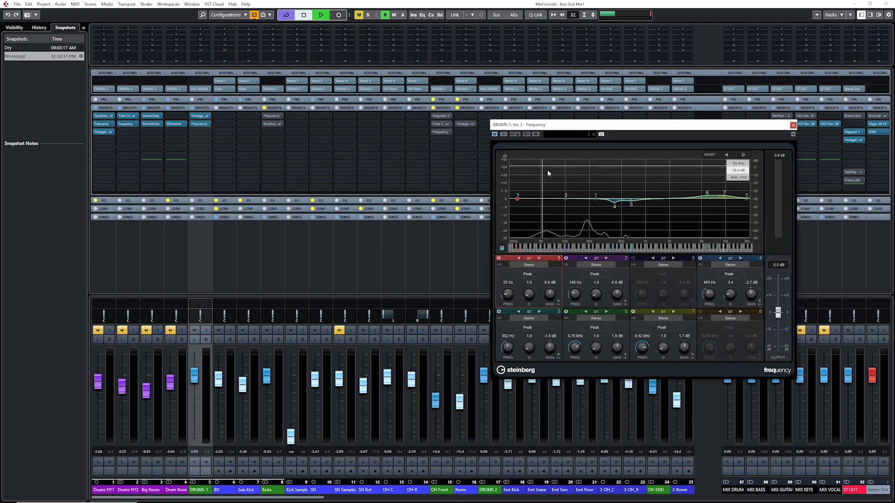
{"action": "key", "text": "space"}
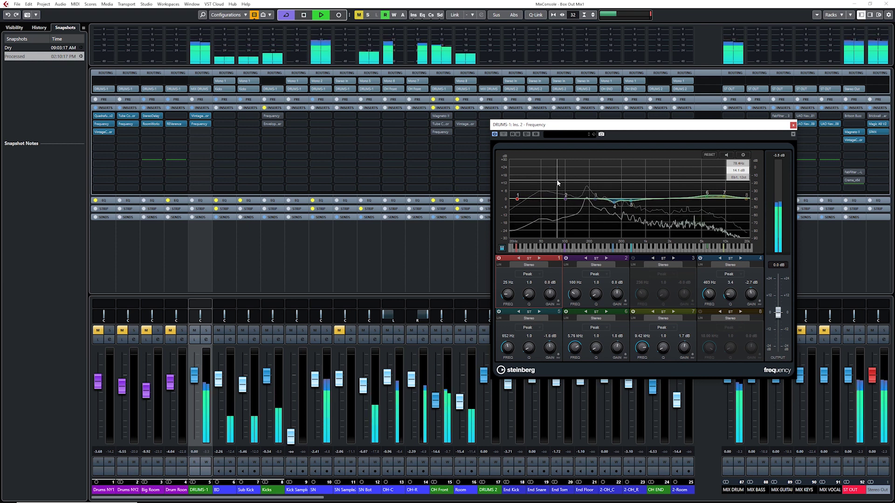
{"action": "left_click", "coordinate": [707, 194]}
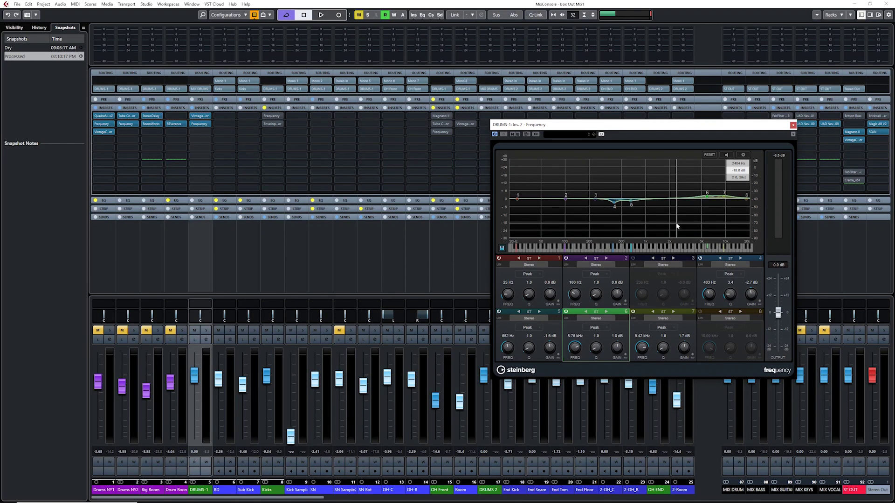
{"action": "left_click", "coordinate": [793, 126]}
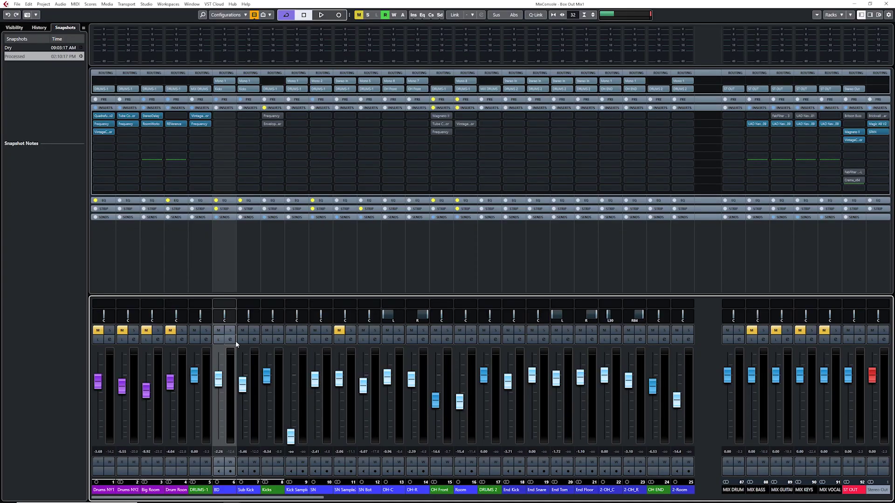
Open the BD kick channel's settings, showing EQ cuts at 296.7 and 512.7 Hz.
{"action": "left_click", "coordinate": [230, 339]}
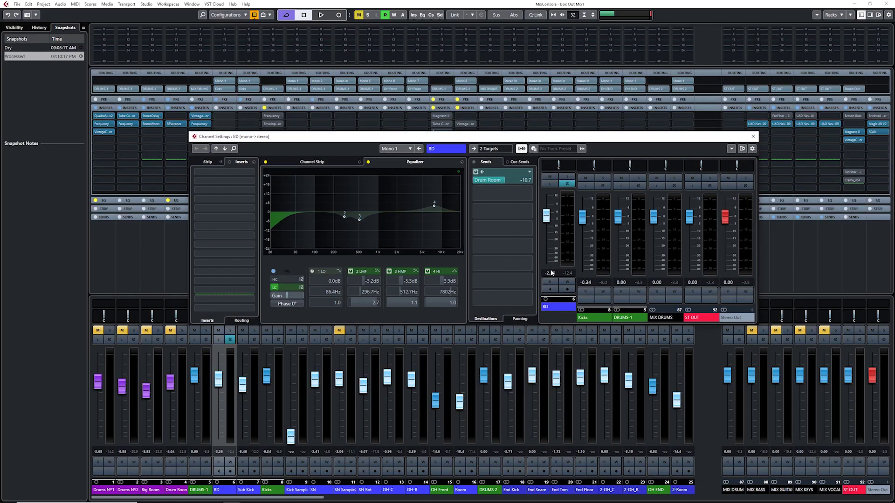
Review BD's channel strip and EQ curve, close its settings, and briefly solo the kick.
{"action": "left_click", "coordinate": [315, 163]}
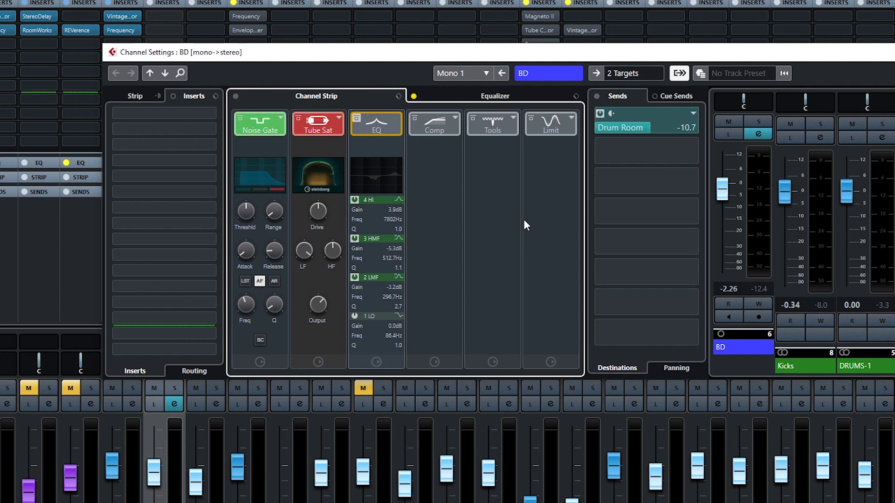
{"action": "left_click", "coordinate": [509, 97]}
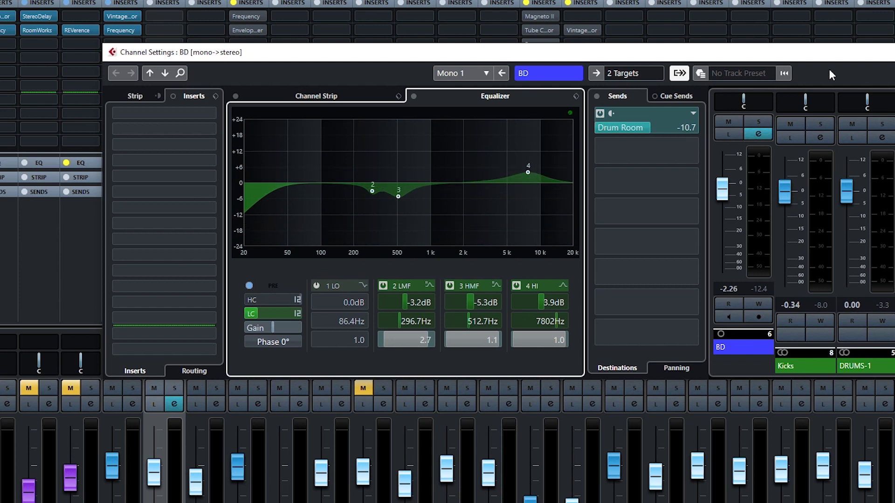
{"action": "left_click", "coordinate": [888, 52]}
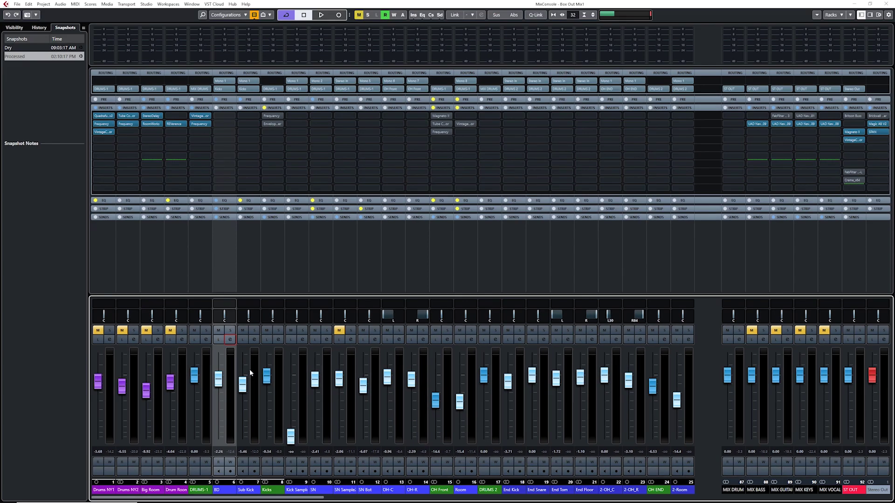
{"action": "left_click", "coordinate": [230, 330]}
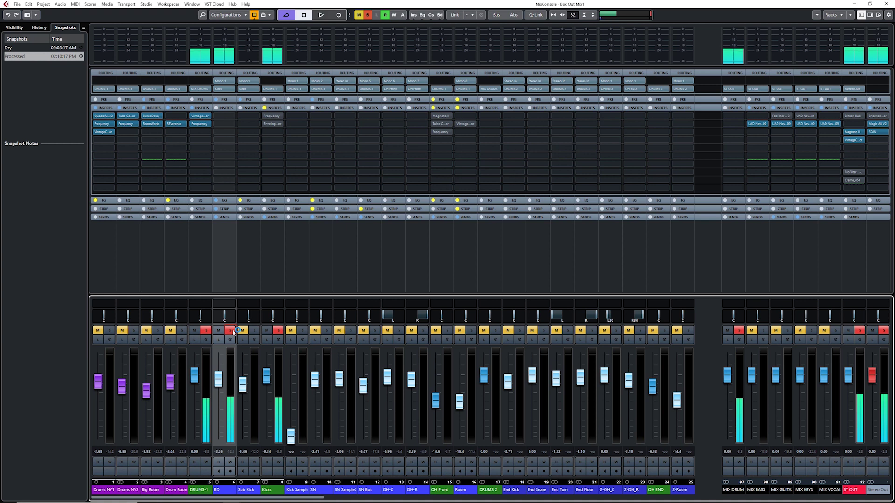
{"action": "left_click", "coordinate": [233, 331]}
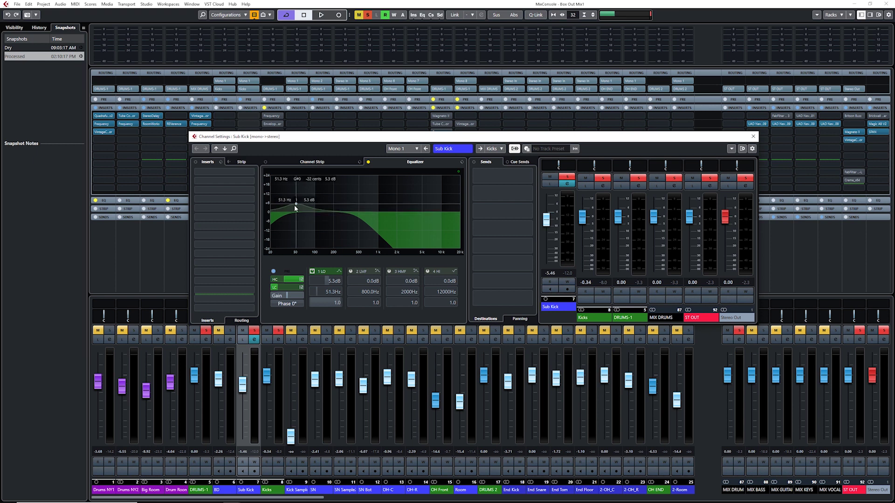
Close the Sub Kick channel settings and play the soloed Sub Kick.
{"action": "left_click", "coordinate": [754, 137]}
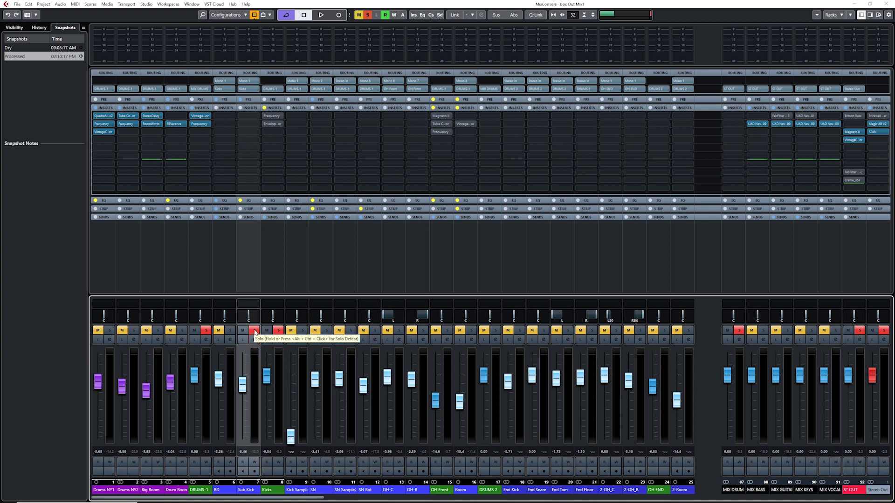
{"action": "key", "text": "space"}
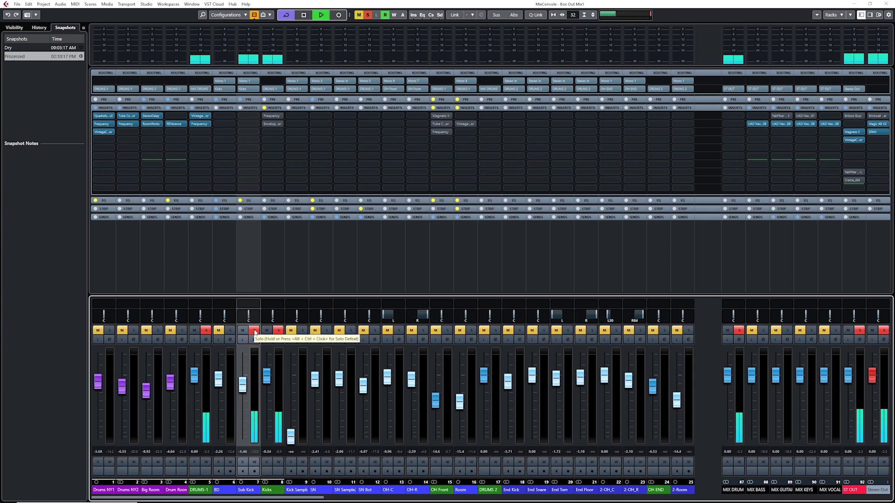
Stop playback, clear the Sub Kick solo, and select BD, Sub Kick and the Kicks bus.
{"action": "key", "text": "space"}
{"action": "left_click", "coordinate": [255, 331]}
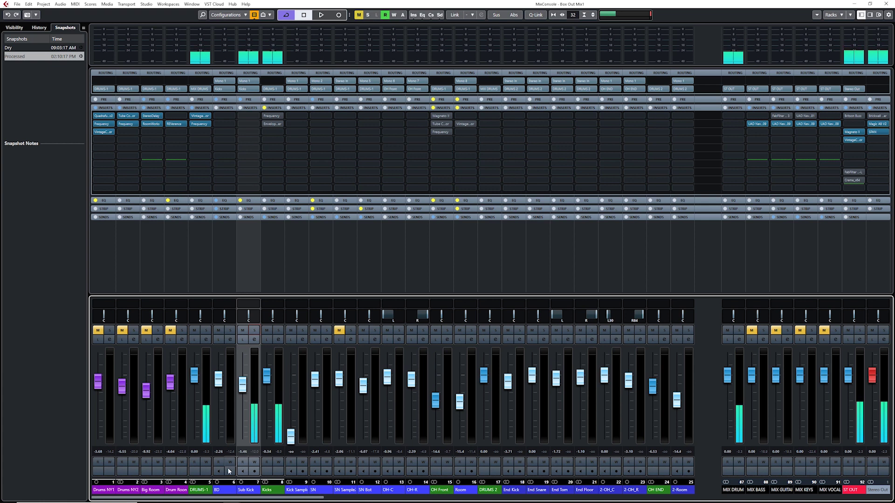
{"action": "left_click", "coordinate": [226, 490]}
{"action": "left_click", "coordinate": [246, 490], "text": "ctrl"}
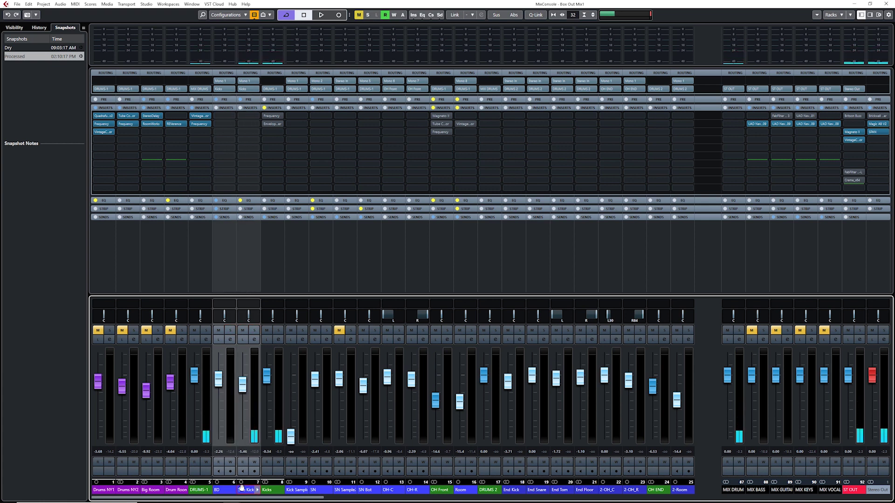
{"action": "left_click", "coordinate": [268, 490]}
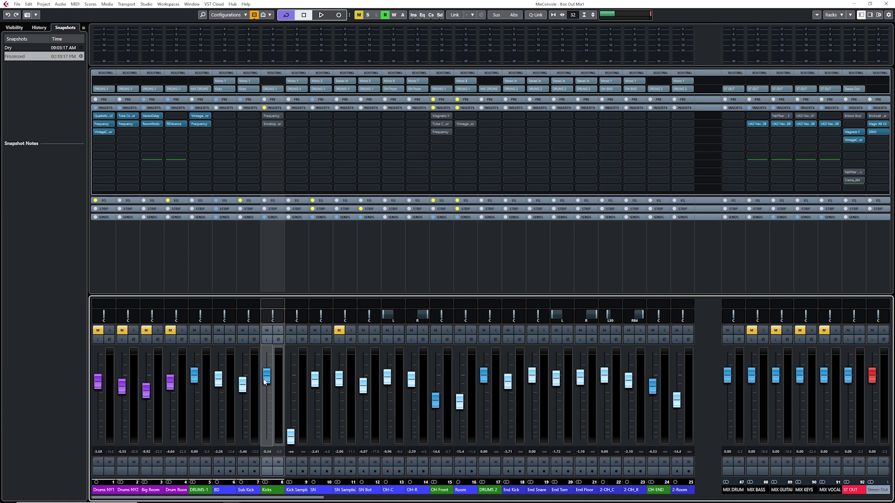
Solo the Kicks bus, audition it, and open its Frequency EQ insert.
{"action": "key", "text": "s"}
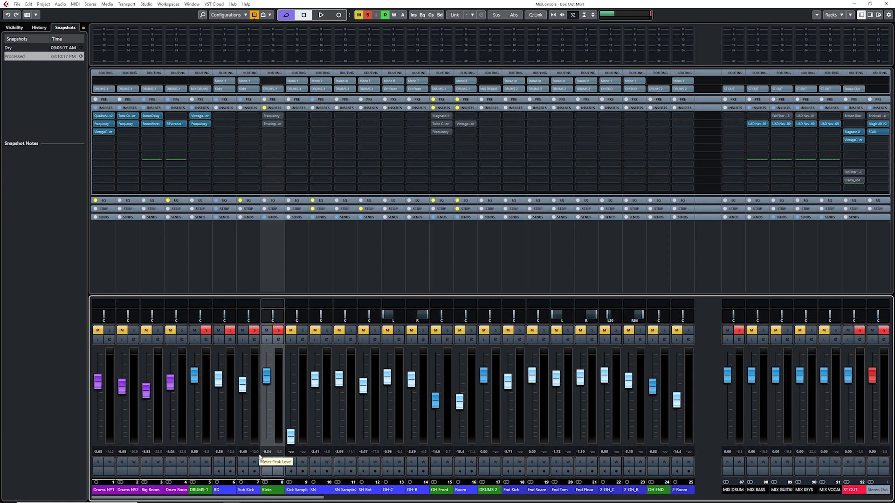
{"action": "key", "text": "space"}
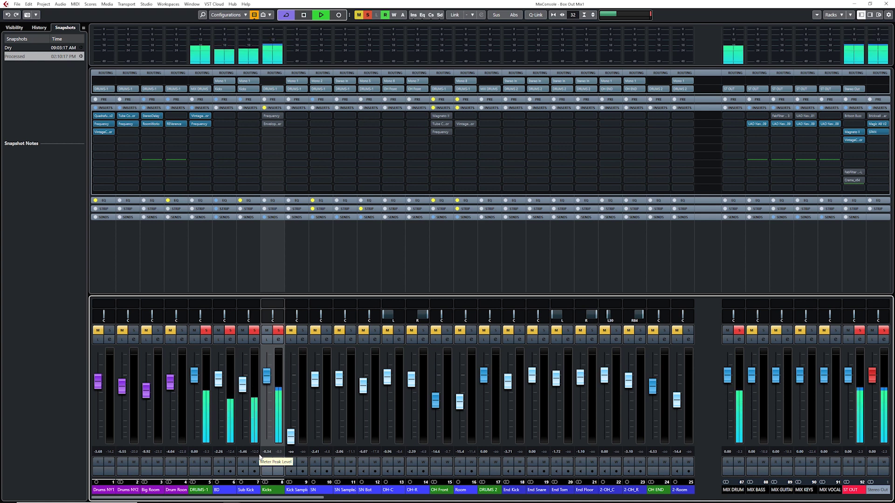
{"action": "key", "text": "space"}
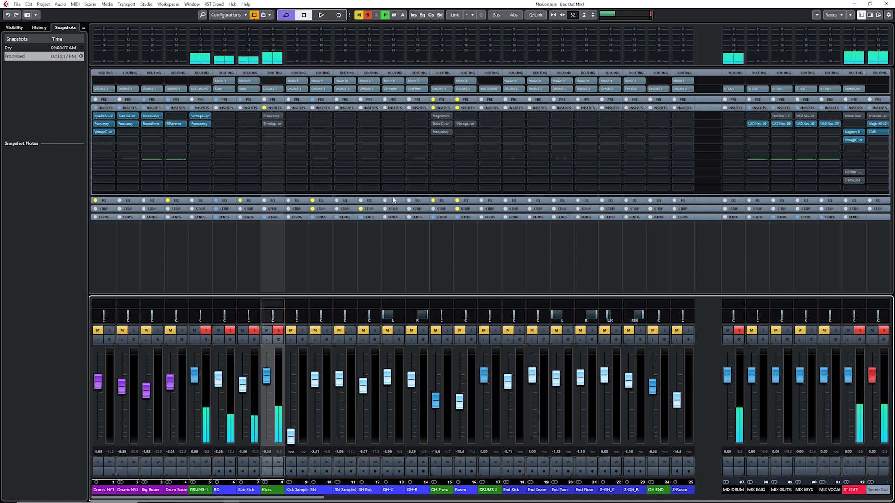
{"action": "left_click", "coordinate": [272, 116]}
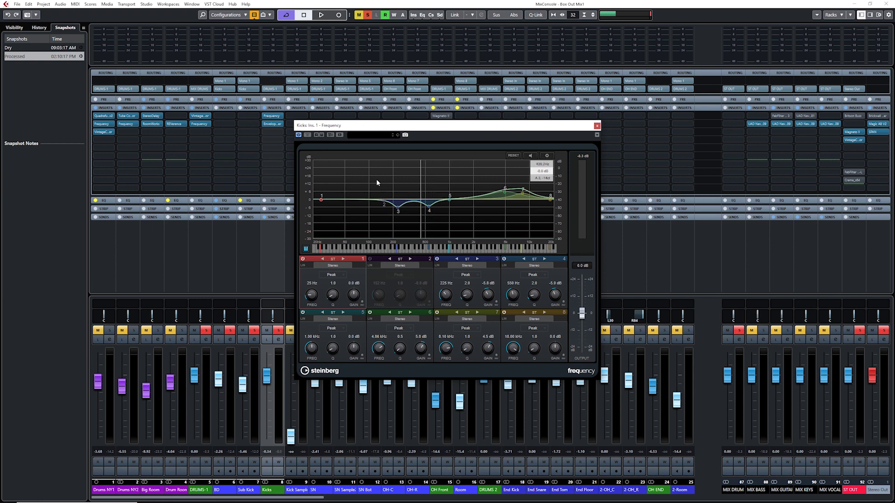
Audition the Kicks EnvelopeShaper, close it, and replay with the Frequency EQ cutting -5.8 dB at 225/556 Hz.
{"action": "left_click", "coordinate": [273, 124]}
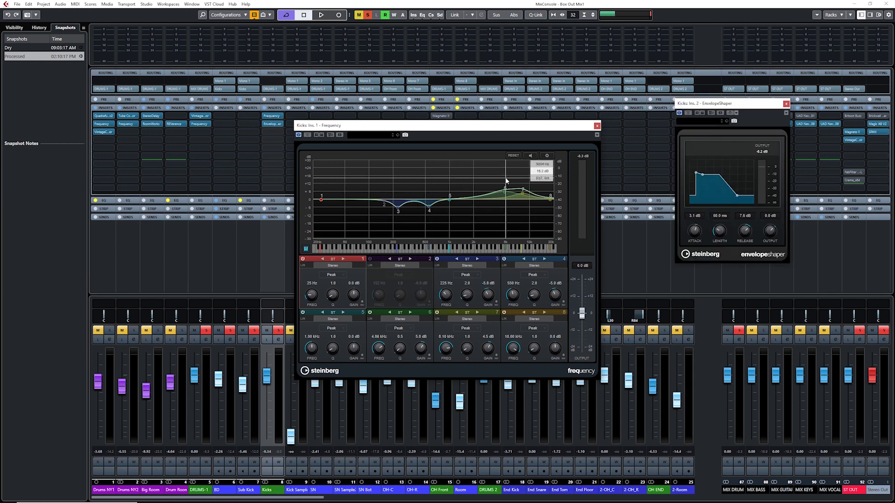
{"action": "key", "text": "space"}
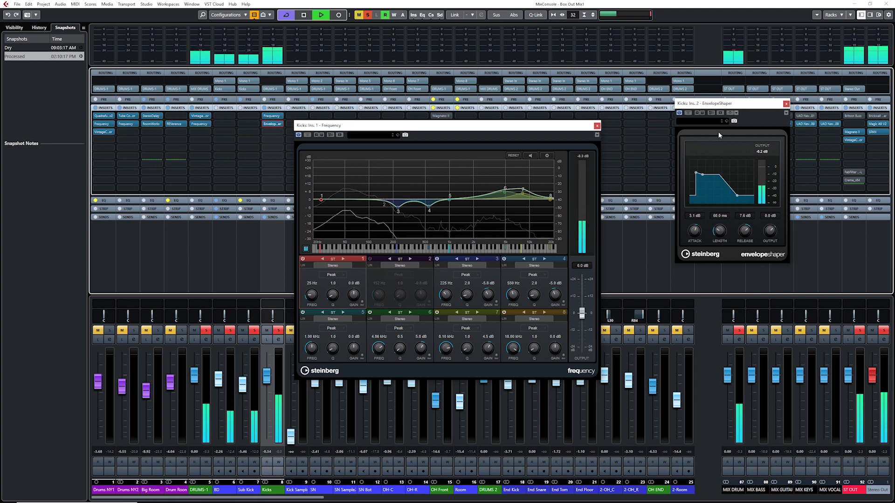
{"action": "left_click", "coordinate": [786, 104]}
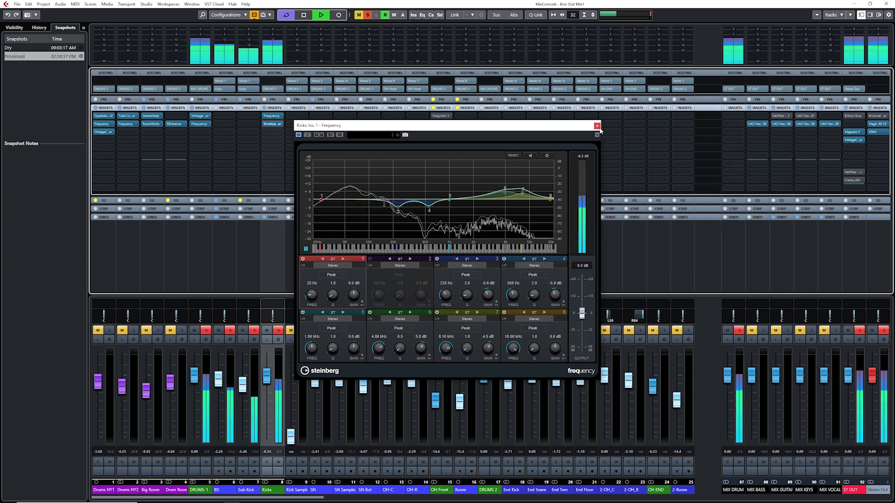
{"action": "key", "text": "space"}
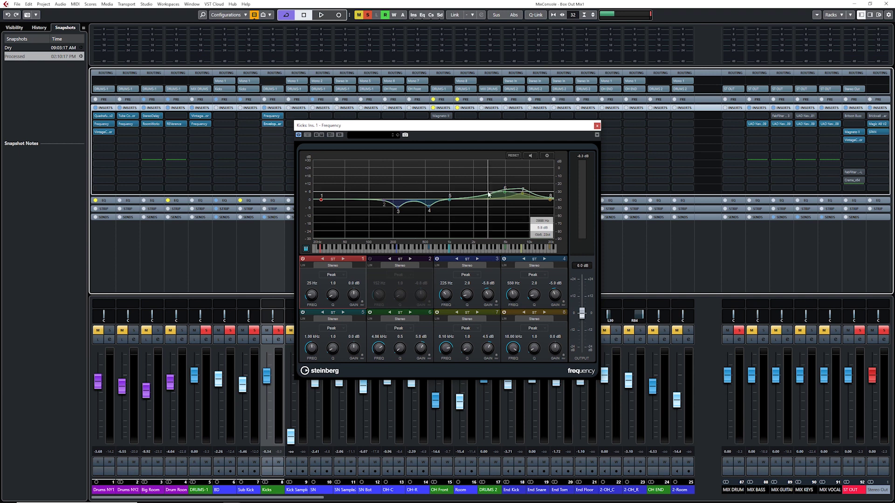
{"action": "key", "text": "space"}
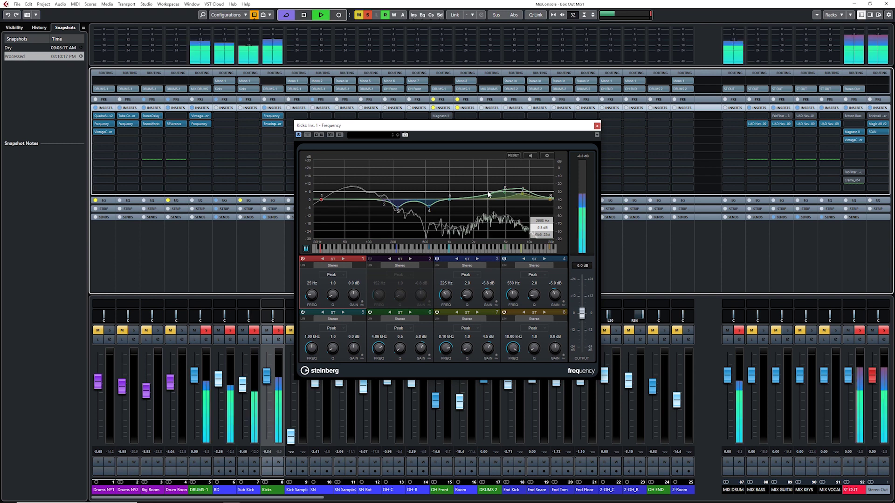
Close the Kicks Frequency EQ, stop playback, solo the SN snare, and open its channel settings.
{"action": "left_click", "coordinate": [597, 126]}
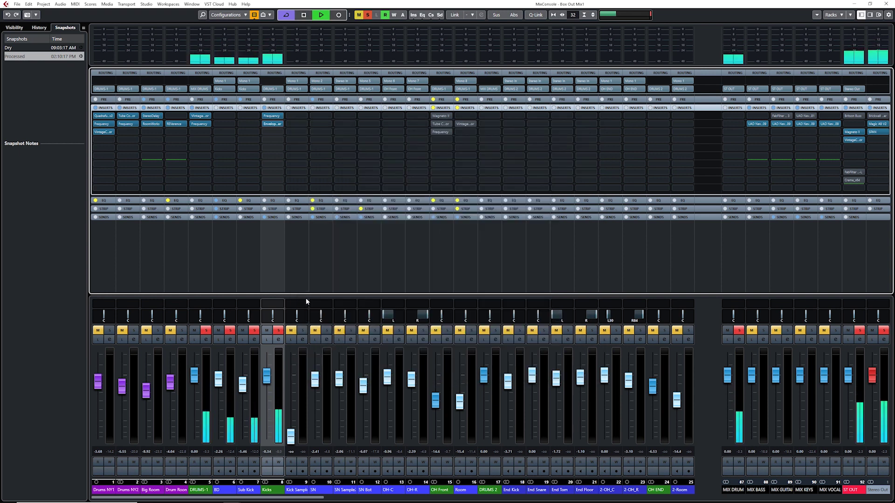
{"action": "key", "text": "space"}
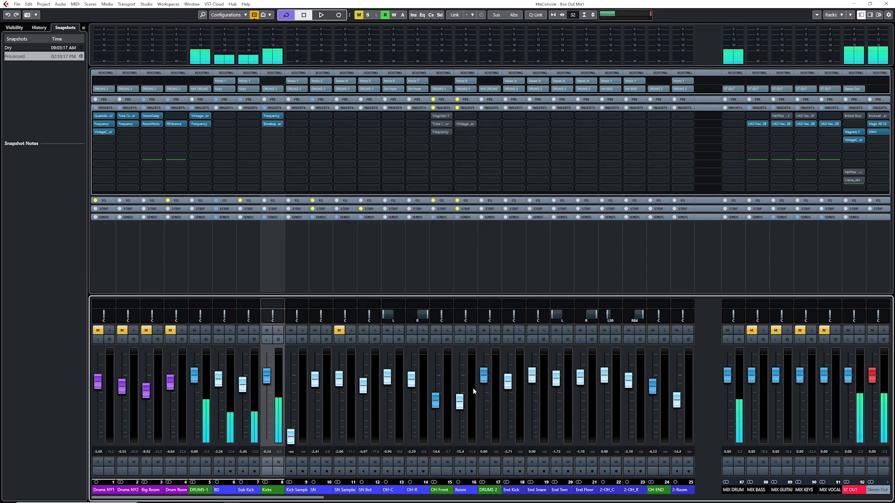
{"action": "left_click", "coordinate": [326, 330]}
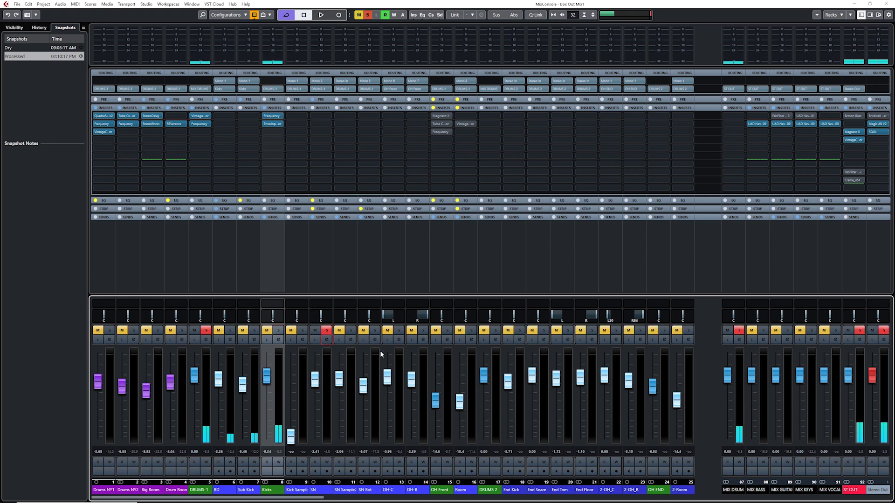
{"action": "left_click", "coordinate": [326, 339]}
Review the SN channel strip and EQ curve while playing, then close the window and stop.
{"action": "left_click", "coordinate": [370, 116]}
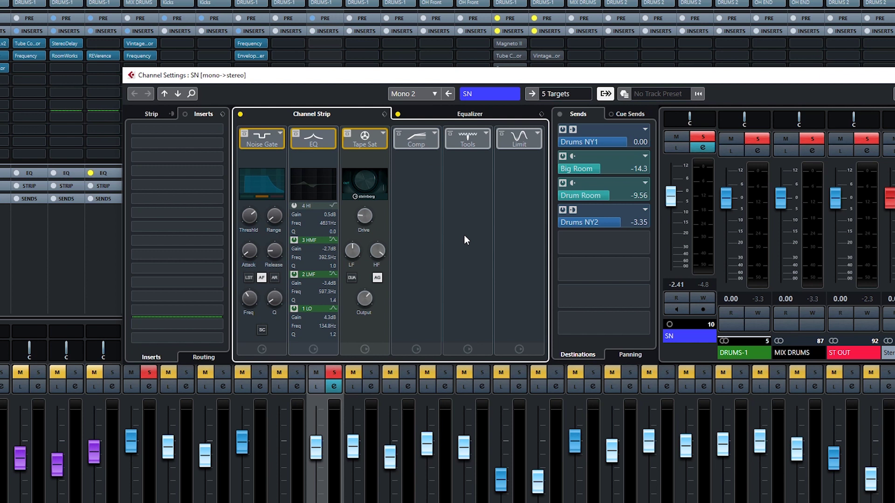
{"action": "left_click", "coordinate": [410, 114]}
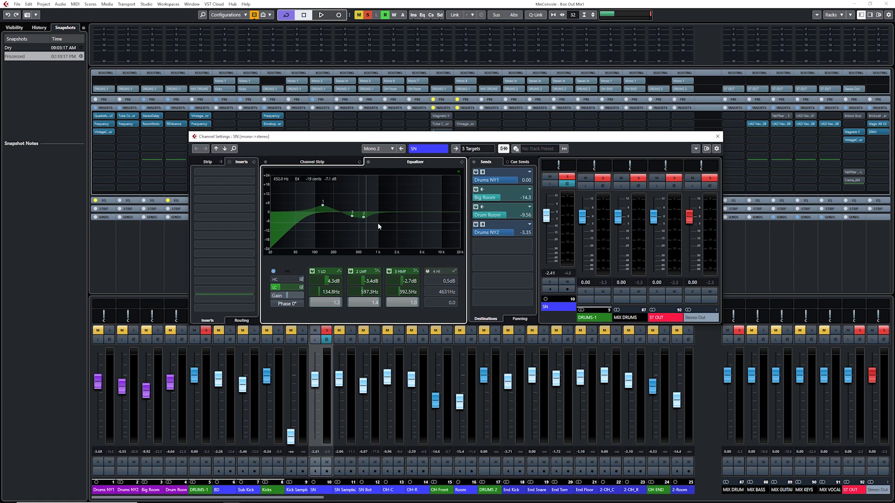
{"action": "left_click", "coordinate": [331, 162]}
{"action": "key", "text": "space"}
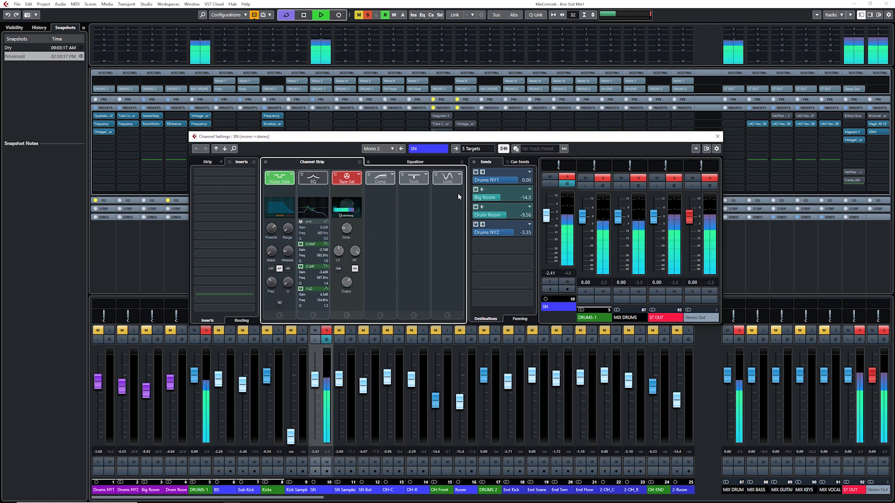
{"action": "left_click", "coordinate": [716, 137]}
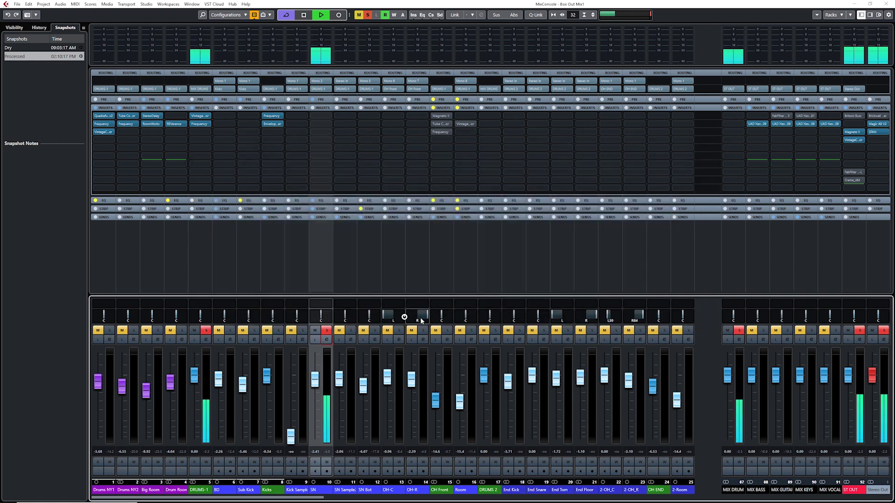
{"action": "key", "text": "space"}
Unsolo the SN snare, play the full drum kit, and reveal each channel's input filter section.
{"action": "left_click", "coordinate": [327, 330]}
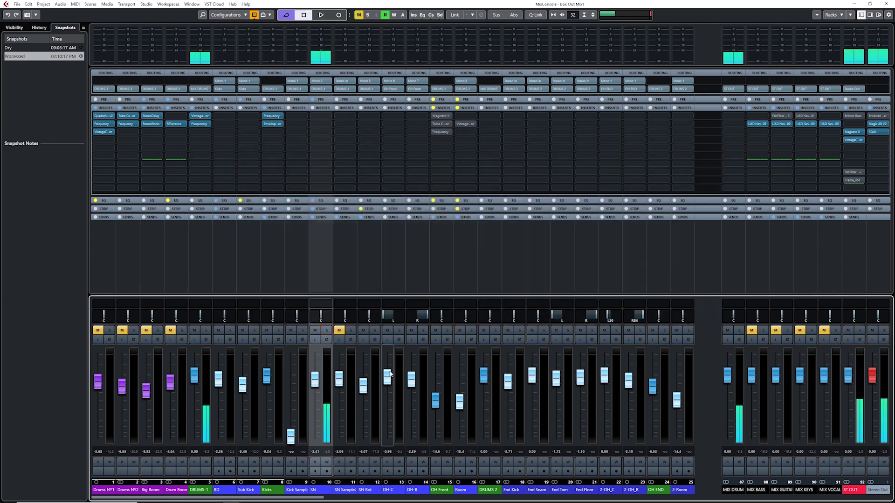
{"action": "key", "text": "space"}
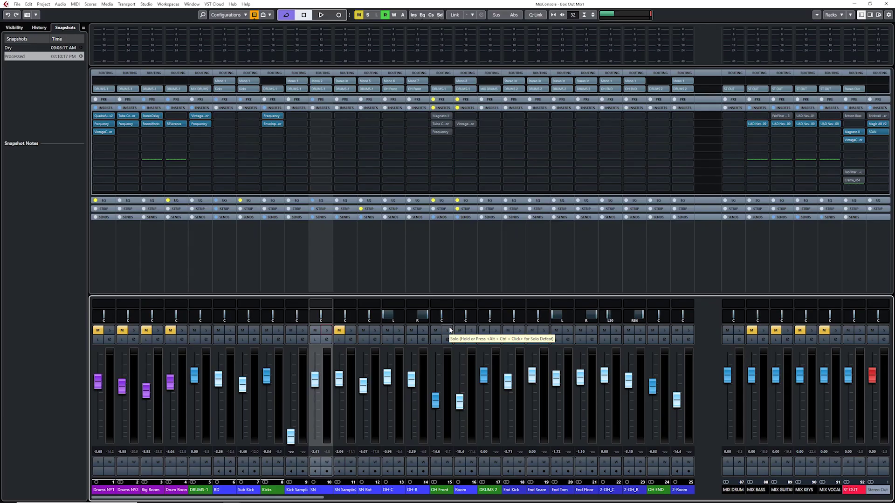
{"action": "left_click", "coordinate": [437, 100]}
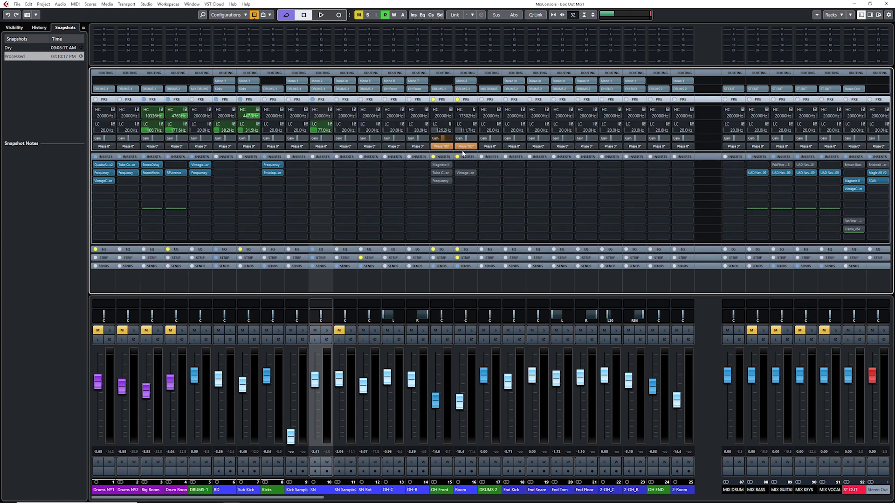
{"action": "left_click", "coordinate": [444, 99]}
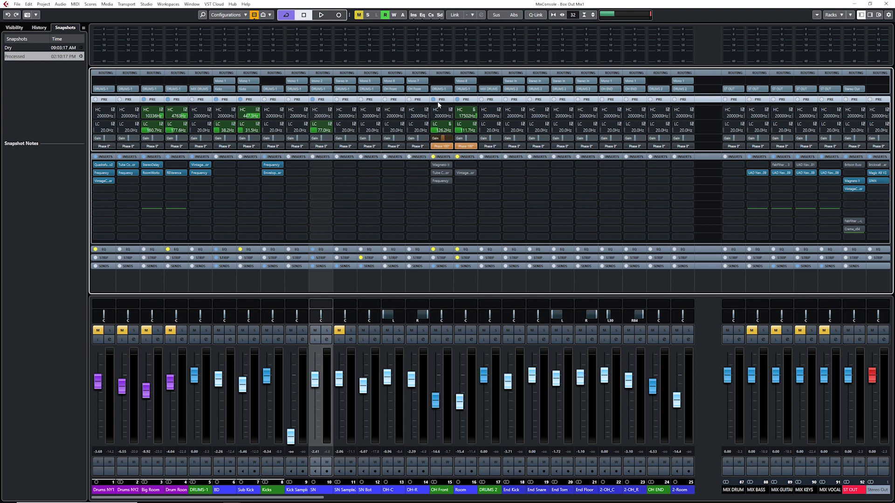
{"action": "left_click", "coordinate": [447, 340]}
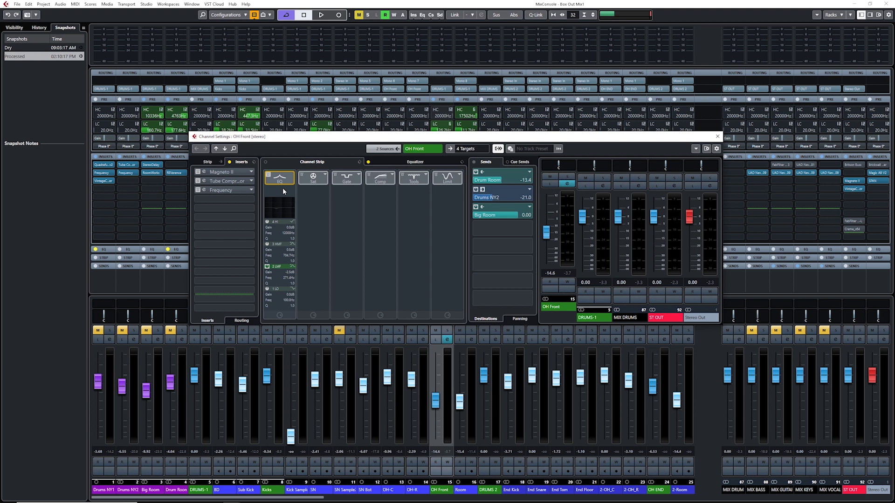
{"action": "left_click", "coordinate": [421, 162]}
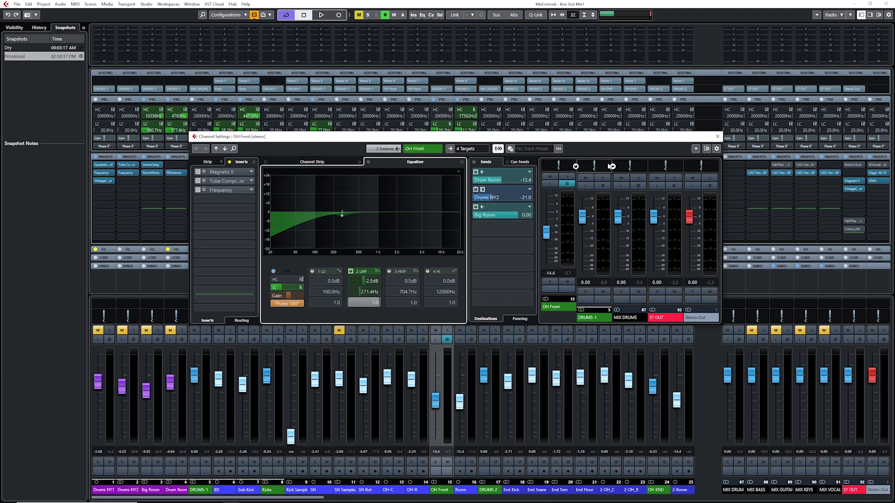
{"action": "left_click", "coordinate": [717, 137]}
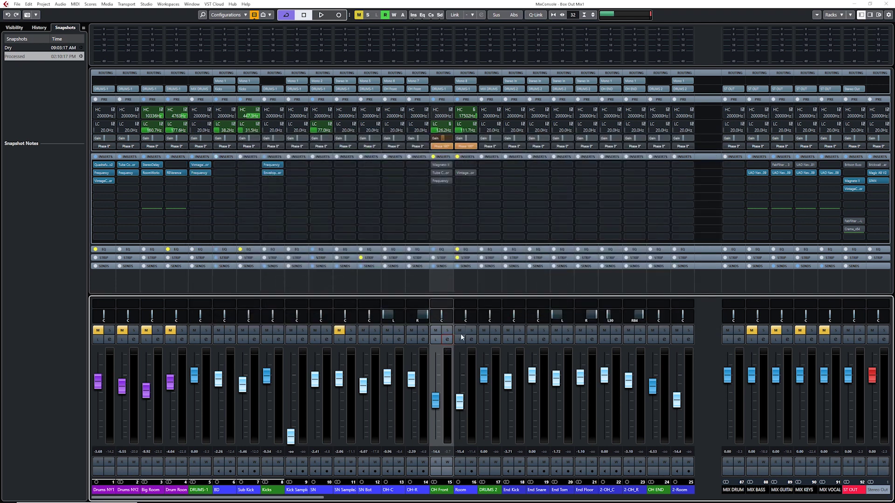
Select the OH Front channel, activate its insert effects, and hide the pre-section filters.
{"action": "left_click", "coordinate": [460, 490]}
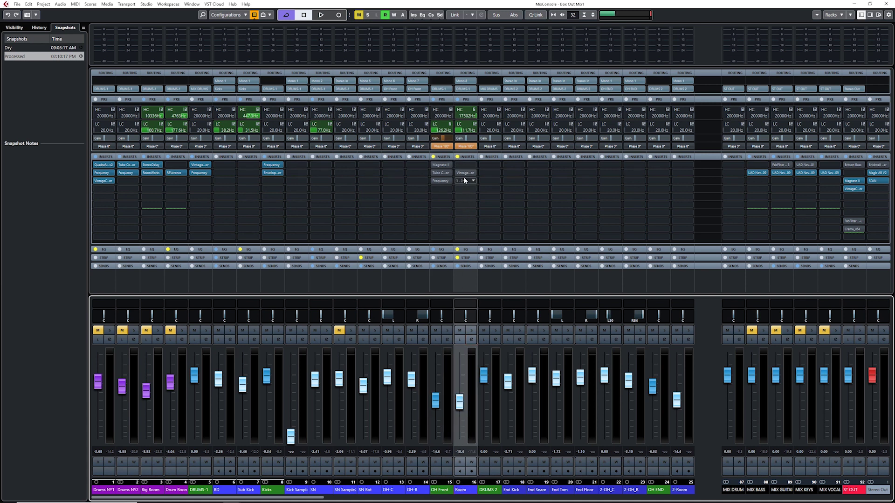
{"action": "left_click", "coordinate": [440, 490]}
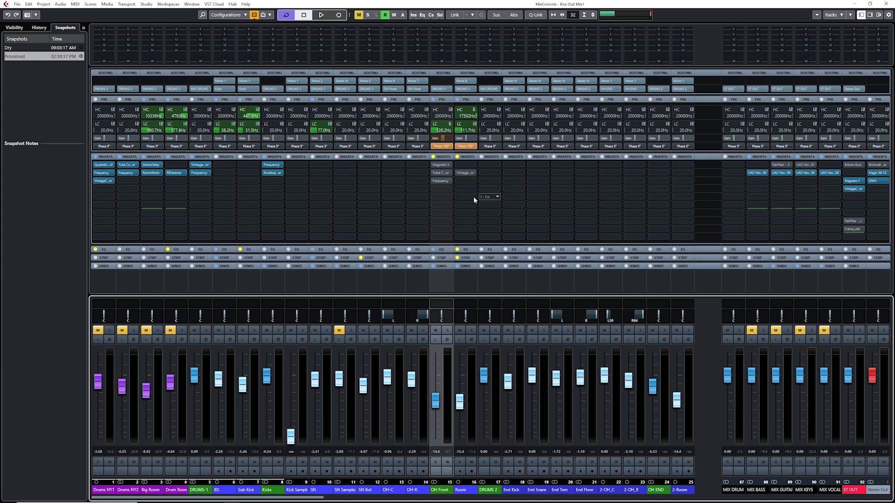
{"action": "left_click", "coordinate": [432, 156]}
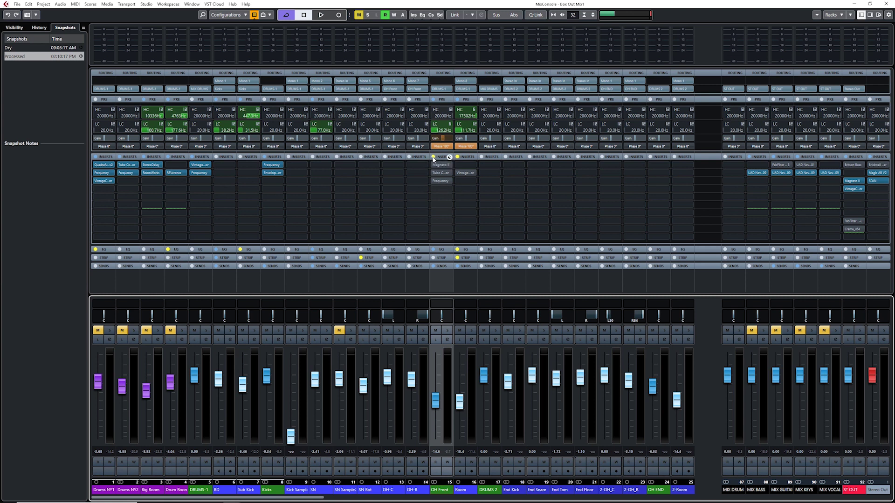
{"action": "left_click", "coordinate": [440, 99]}
Check OH Front's Magneto II saturation, resetting its input peak readout, then bring up the Tube Compressor.
{"action": "left_click", "coordinate": [440, 115]}
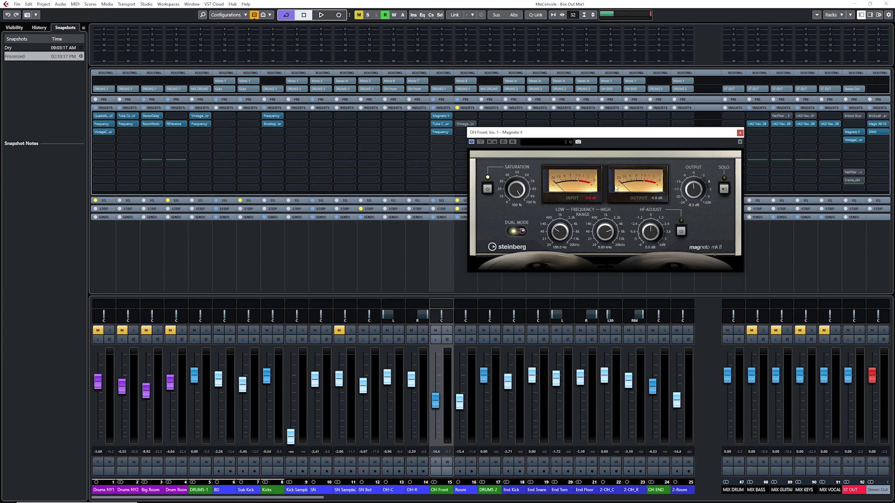
{"action": "left_click", "coordinate": [591, 199]}
{"action": "left_click", "coordinate": [739, 132]}
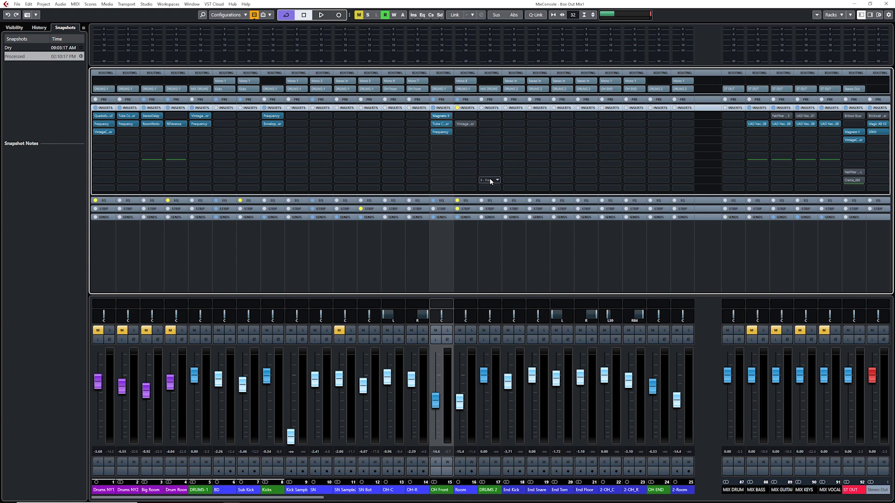
{"action": "left_click", "coordinate": [440, 124]}
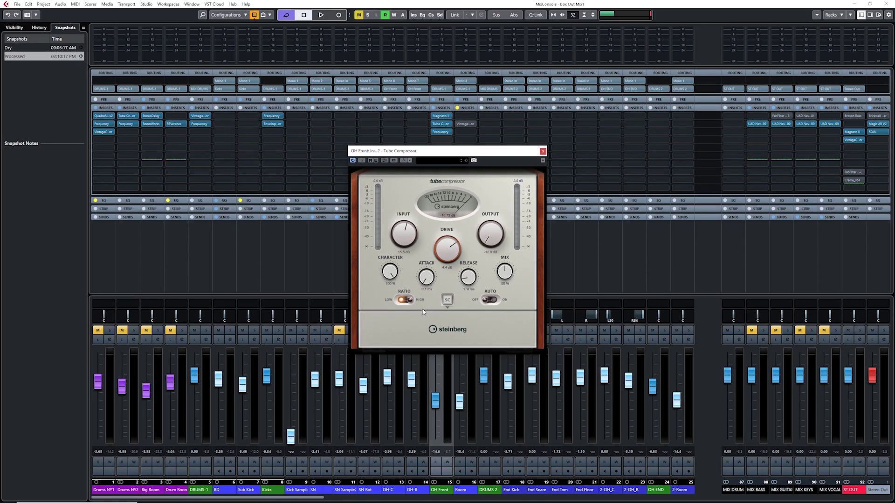
Move the OH Front Tube Compressor window to the left beside the mixer.
{"action": "left_click_drag", "start_coordinate": [496, 161], "coordinate": [316, 147]}
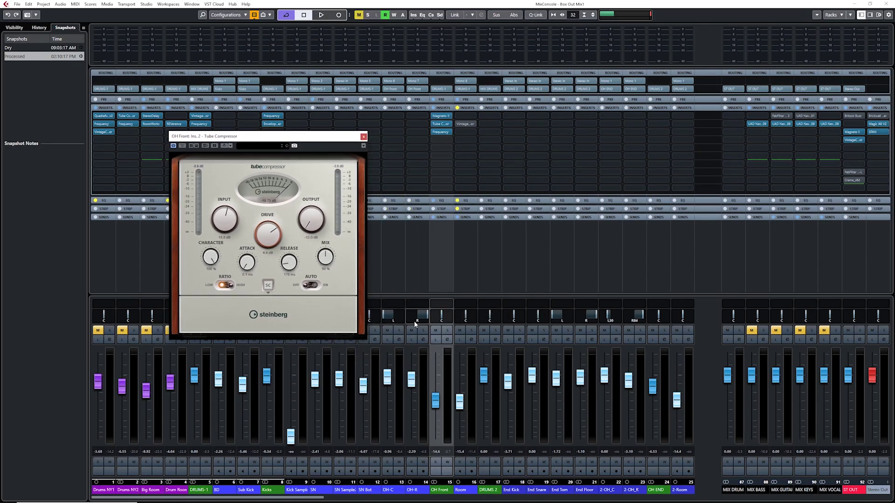
Solo OH Front and compare its inserts bypassed versus active during playback.
{"action": "left_click", "coordinate": [447, 330]}
{"action": "key", "text": "space"}
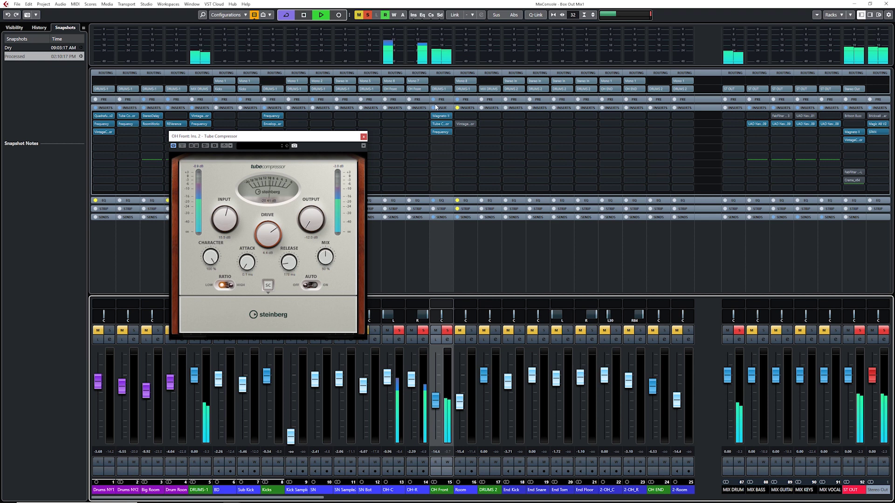
{"action": "key", "text": "space"}
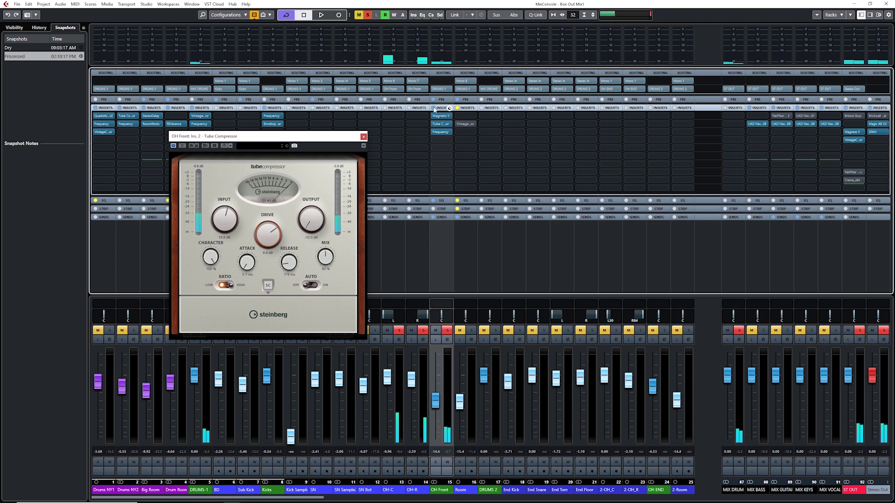
{"action": "key", "text": "space"}
{"action": "left_click", "coordinate": [433, 108]}
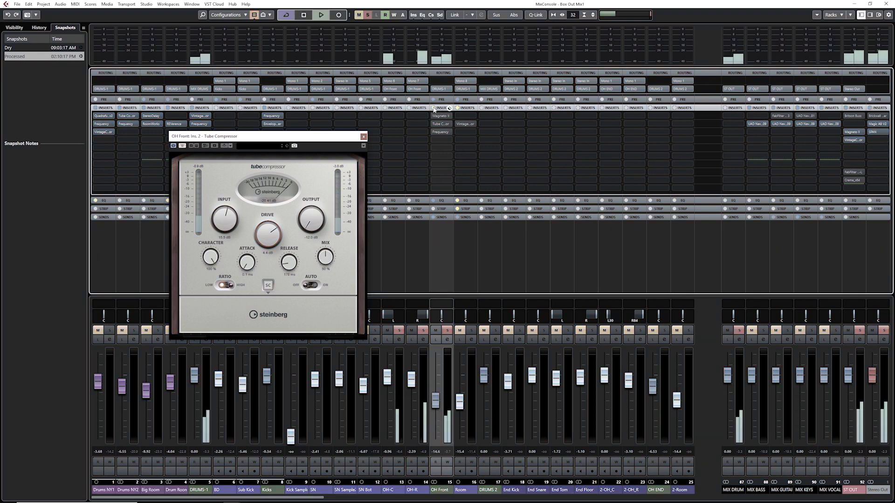
{"action": "left_click", "coordinate": [433, 108]}
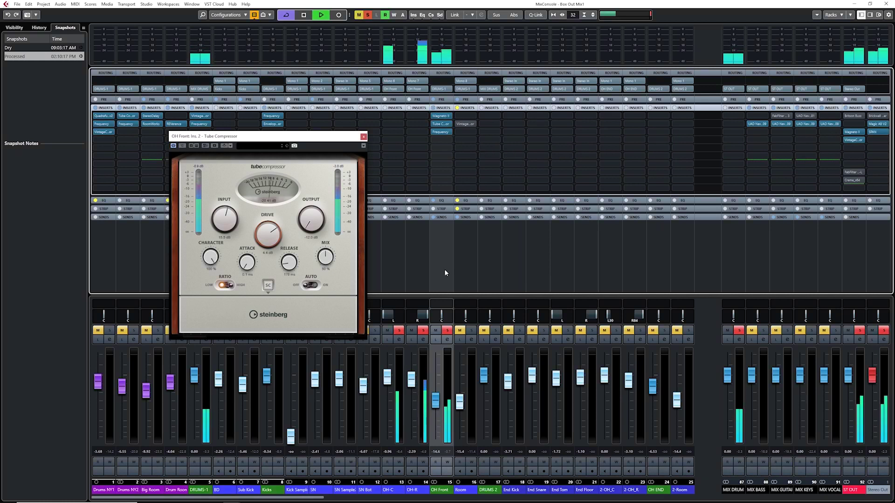
{"action": "key", "text": "space"}
Review OH Front's Frequency EQ, then close both the EQ and Tube Compressor editors.
{"action": "left_click", "coordinate": [440, 133]}
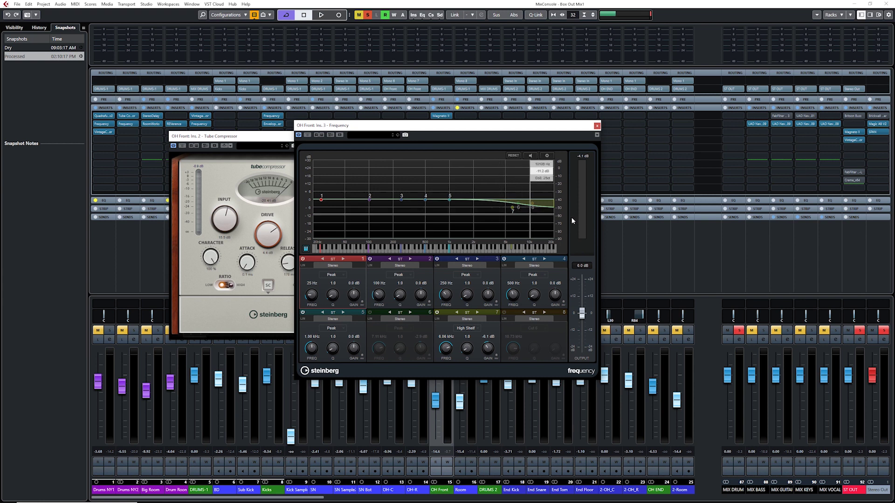
{"action": "left_click", "coordinate": [598, 126]}
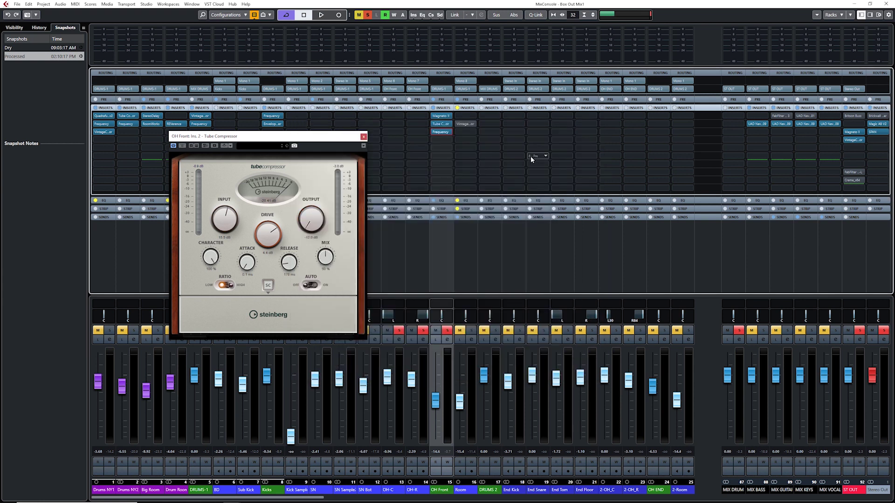
{"action": "left_click", "coordinate": [364, 136]}
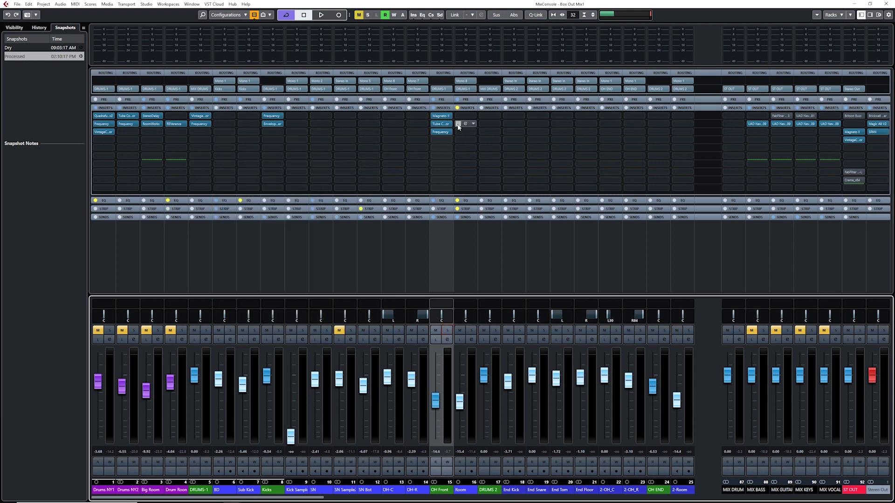
{"action": "left_click", "coordinate": [464, 204]}
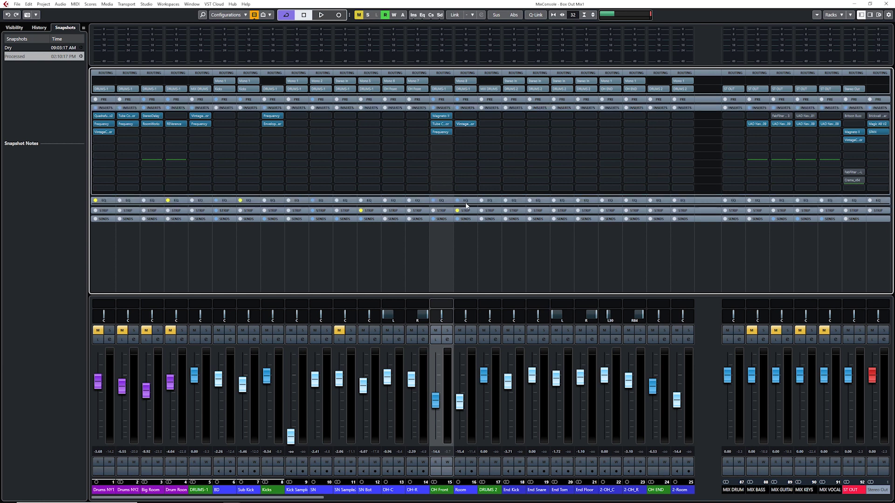
{"action": "left_click", "coordinate": [466, 128]}
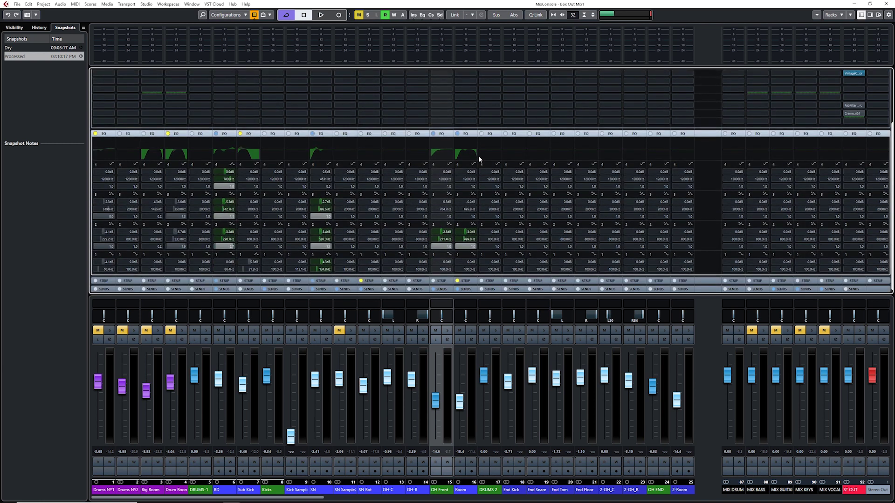
{"action": "left_click", "coordinate": [471, 339]}
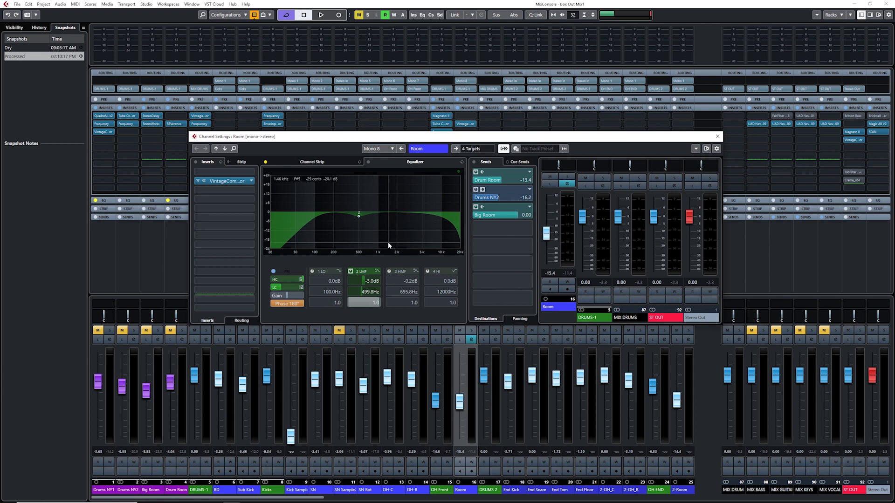
{"action": "left_click", "coordinate": [717, 137]}
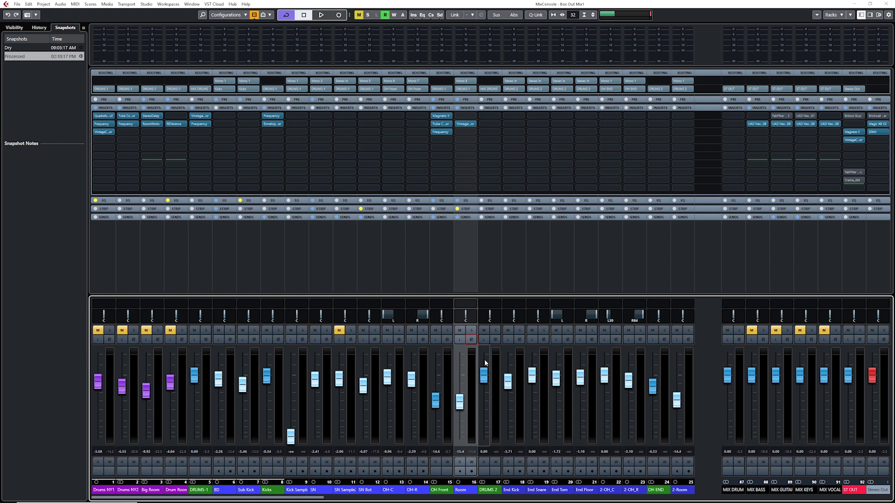
Check the Room VintageCompressor, then audition the Room channel soloed.
{"action": "left_click", "coordinate": [467, 124]}
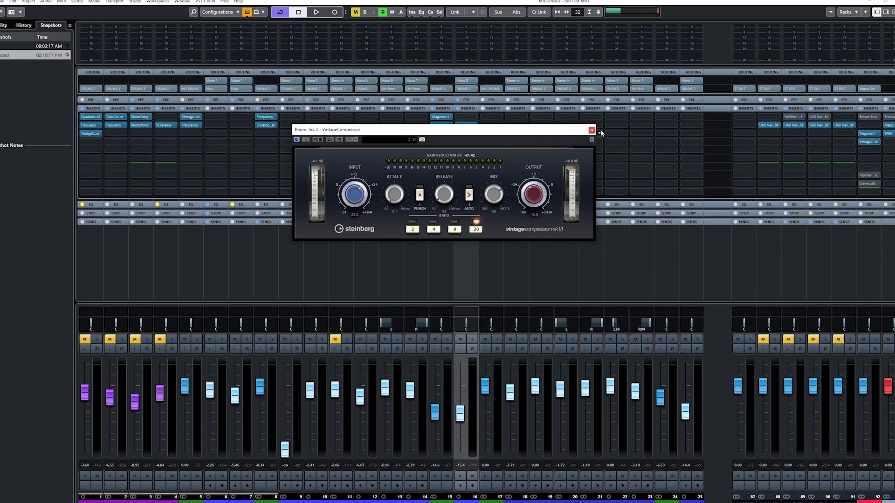
{"action": "left_click", "coordinate": [705, 161]}
{"action": "left_click", "coordinate": [471, 332]}
{"action": "key", "text": "space"}
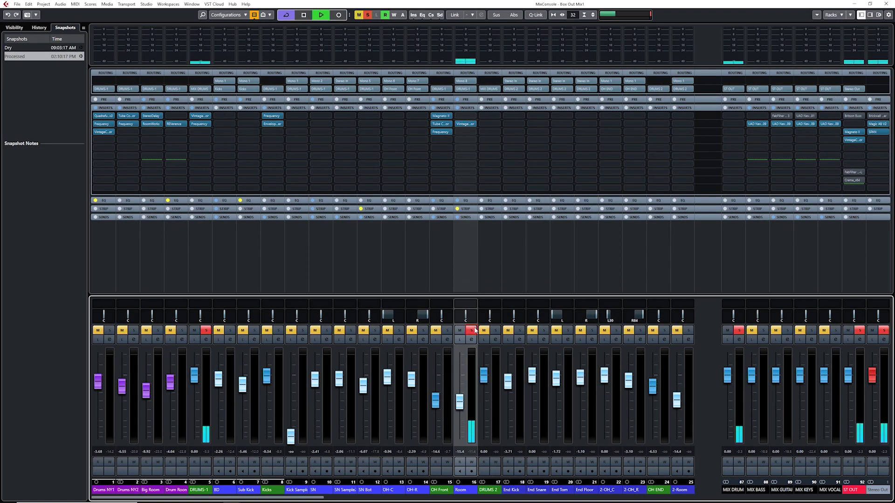
{"action": "key", "text": "space"}
Unsolo Room, raise the OH Front fader to about -7.29 dB, and stop playback.
{"action": "left_click", "coordinate": [471, 329]}
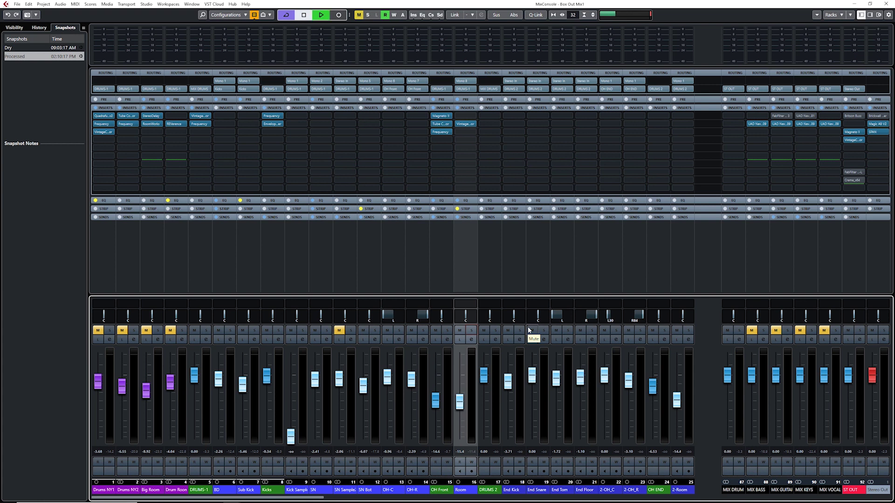
{"action": "left_click_drag", "start_coordinate": [460, 401], "coordinate": [438, 391]}
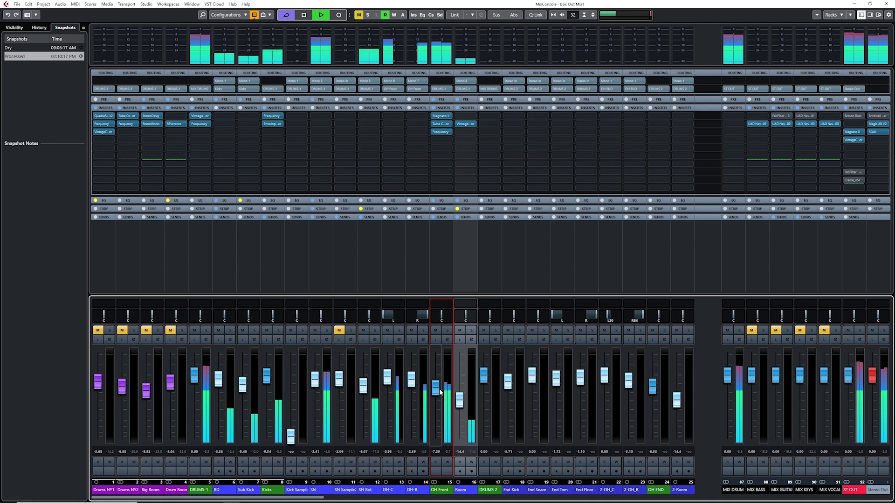
{"action": "key", "text": "space"}
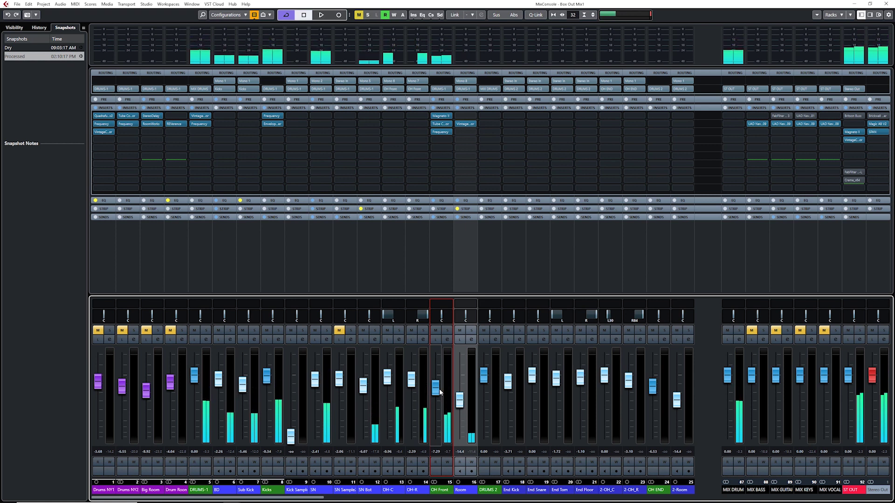
Turn the DRUMS-1 VintageCompressor input down to about 2.4 while the drums play.
{"action": "left_click", "coordinate": [286, 194]}
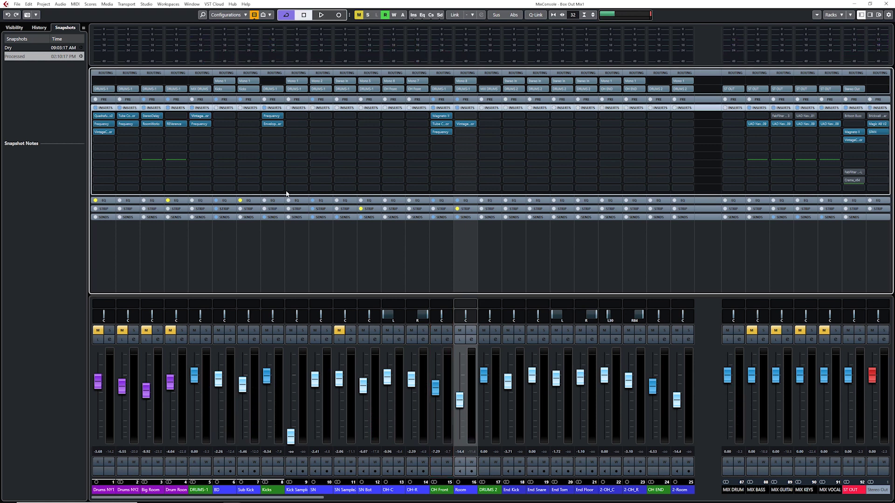
{"action": "left_click", "coordinate": [201, 117]}
{"action": "key", "text": "space"}
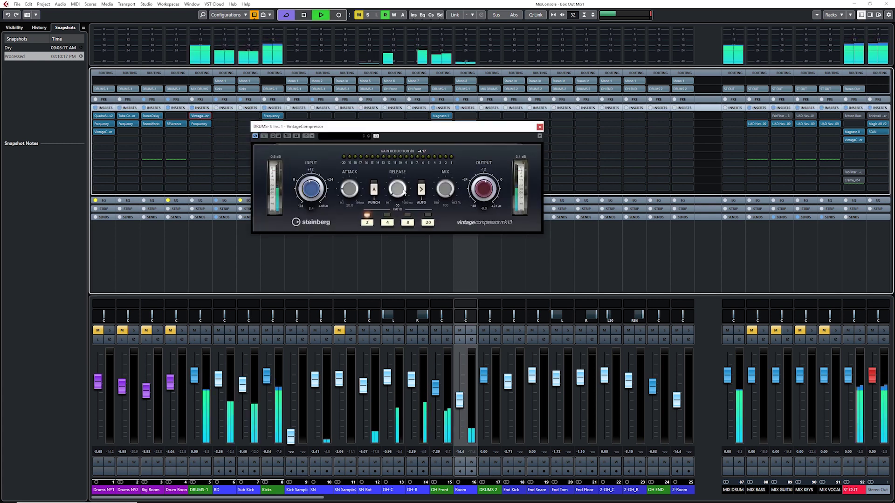
{"action": "scroll", "coordinate": [311, 190], "scroll_direction": "down", "scroll_amount": 5}
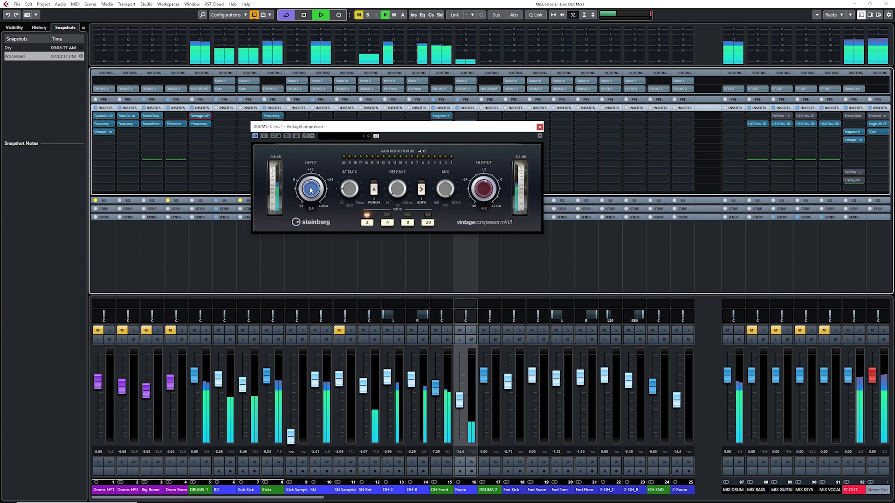
{"action": "scroll", "coordinate": [311, 190], "scroll_direction": "down", "scroll_amount": 2}
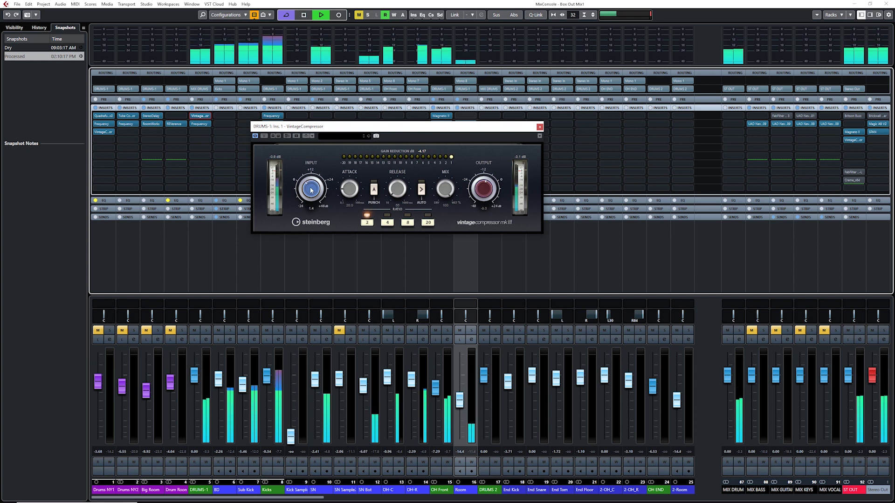
{"action": "scroll", "coordinate": [310, 189], "scroll_direction": "up", "scroll_amount": 1}
{"action": "key", "text": "space"}
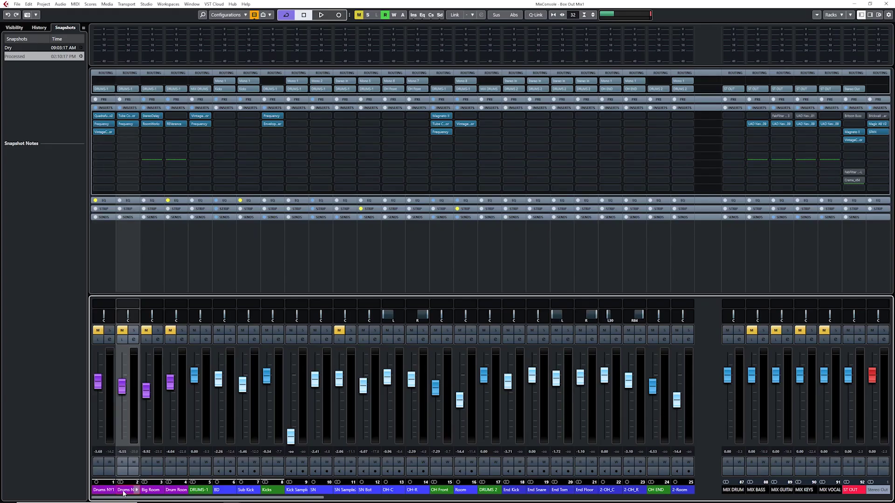
Review Drums NY1's Quadrafuzz v2 and Frequency inserts, open its VintageCompressor, and unmute it.
{"action": "left_click", "coordinate": [107, 491]}
{"action": "left_click", "coordinate": [103, 116]}
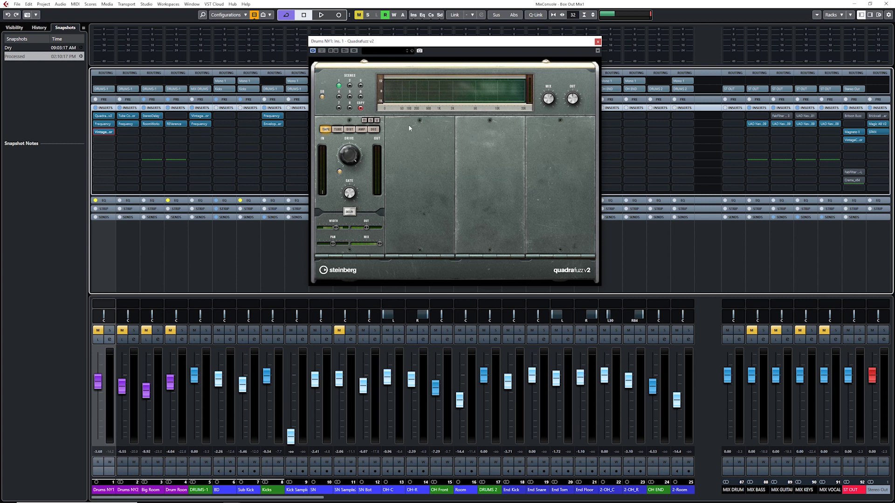
{"action": "left_click", "coordinate": [597, 41]}
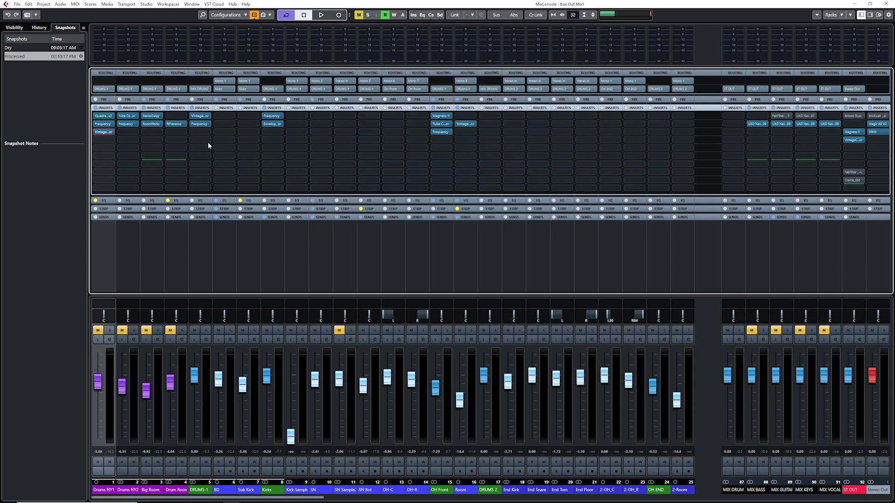
{"action": "left_click", "coordinate": [103, 124]}
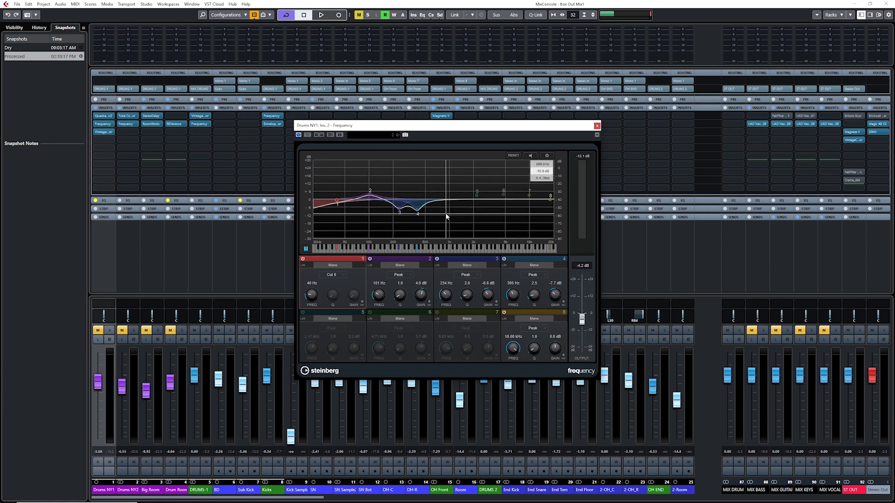
{"action": "left_click", "coordinate": [597, 126]}
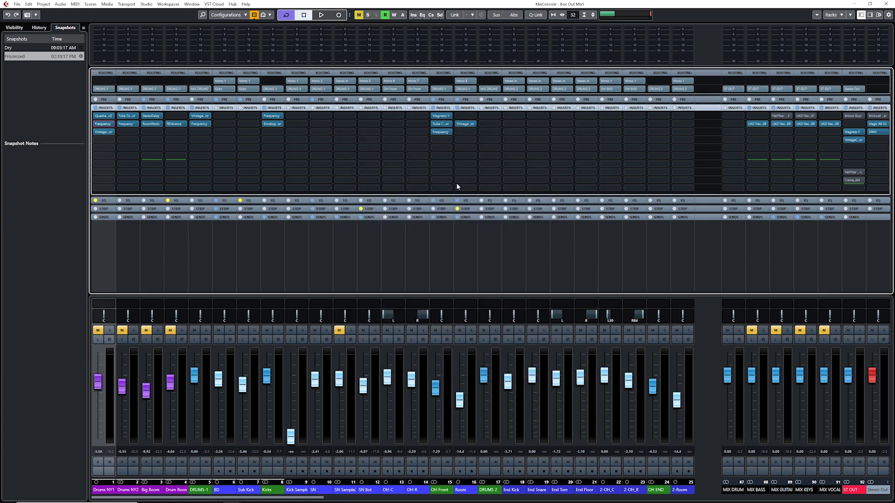
{"action": "left_click", "coordinate": [112, 133]}
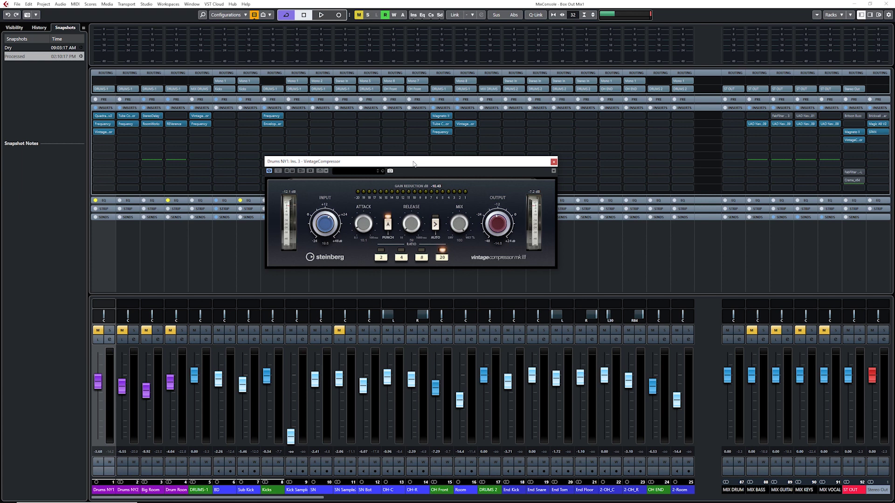
{"action": "left_click", "coordinate": [99, 330]}
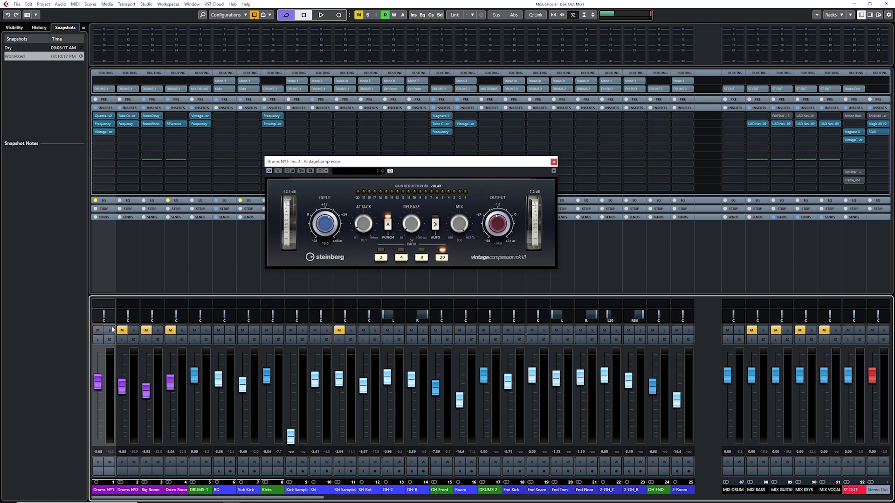
Set the Drums NY1 fader to about -5.46 dB during playback.
{"action": "left_click_drag", "start_coordinate": [97, 381], "coordinate": [100, 451]}
{"action": "key", "text": "space"}
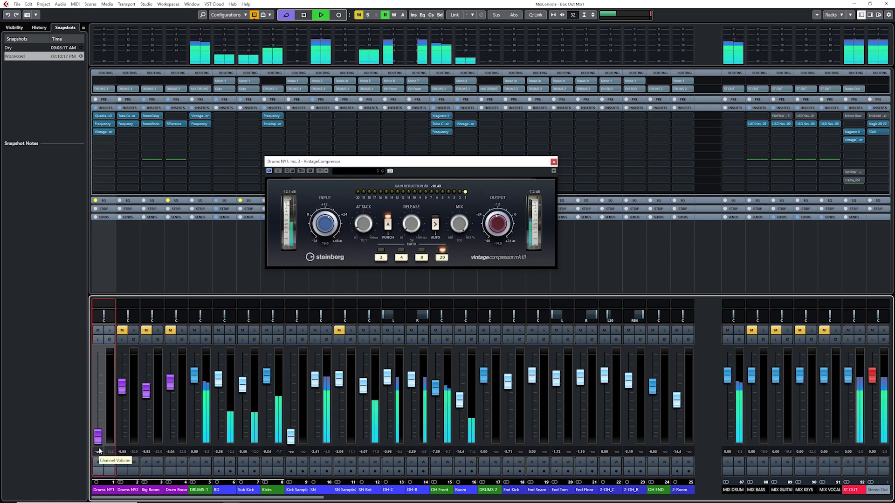
{"action": "scroll", "coordinate": [99, 451], "scroll_direction": "up", "scroll_amount": 10}
{"action": "scroll", "coordinate": [100, 451], "scroll_direction": "up", "scroll_amount": 10}
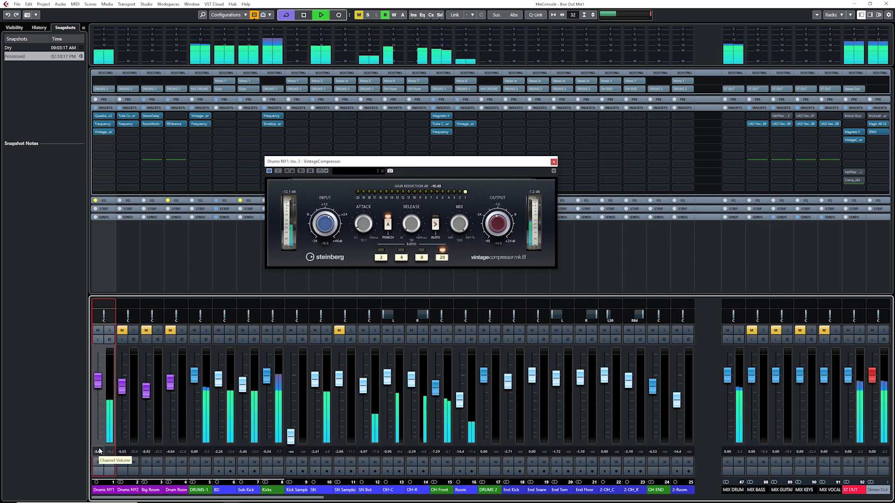
{"action": "scroll", "coordinate": [99, 450], "scroll_direction": "down", "scroll_amount": 3}
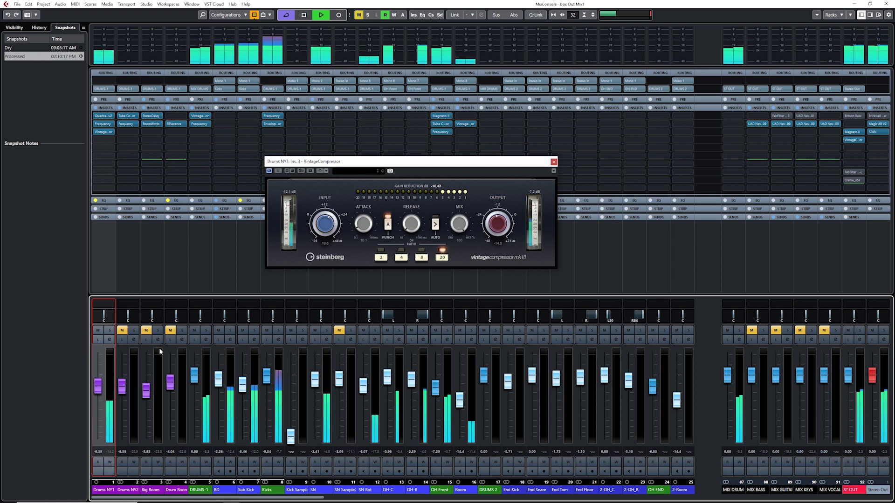
{"action": "key", "text": "space"}
Audition Drums NY1 alone with Listen, then turn Listen off and unmute Drums NY2.
{"action": "left_click", "coordinate": [98, 340]}
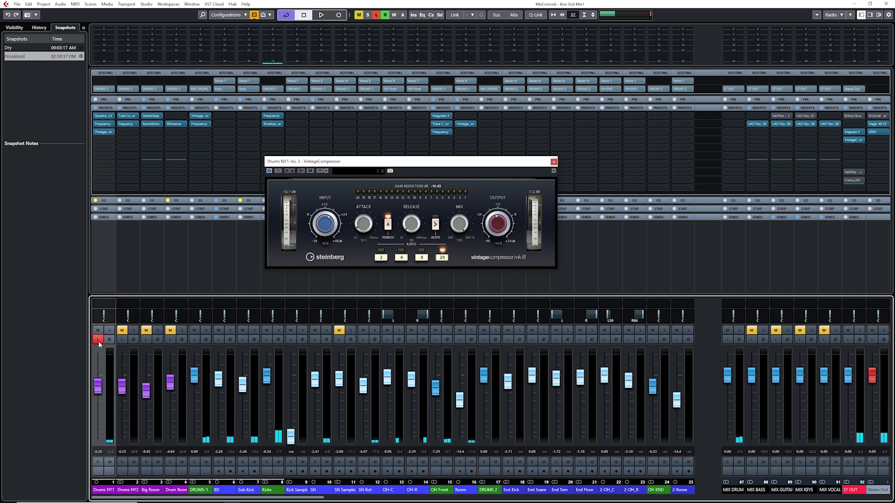
{"action": "key", "text": "space"}
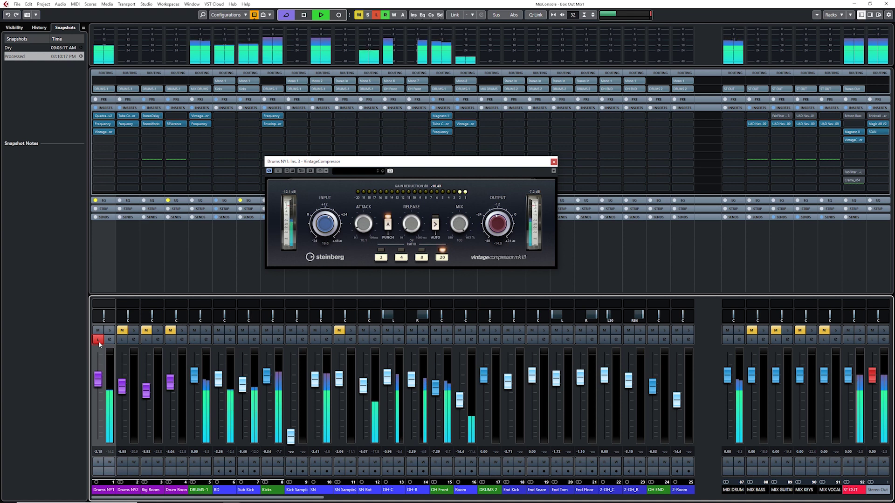
{"action": "key", "text": "space"}
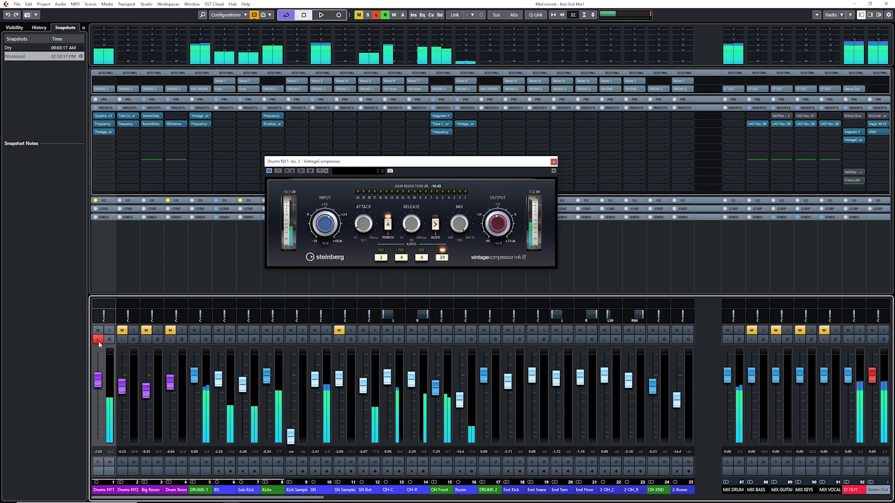
{"action": "left_click", "coordinate": [99, 340]}
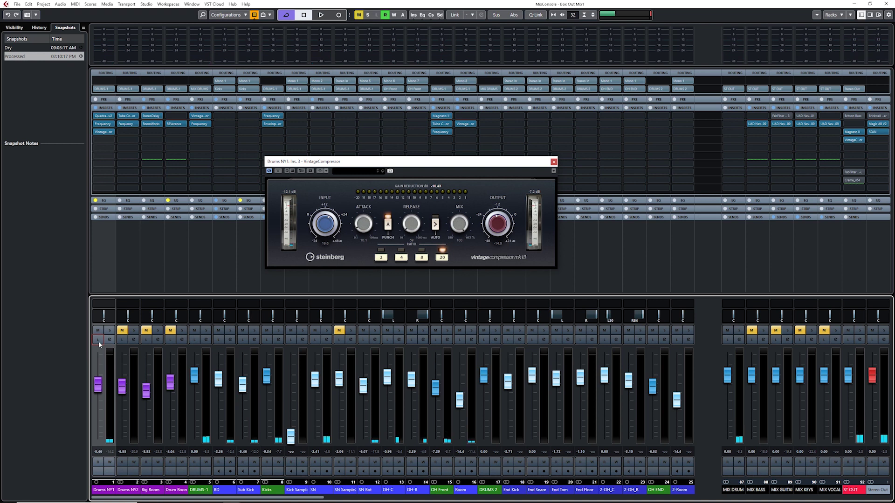
{"action": "left_click", "coordinate": [121, 330]}
Close the Drums NY1 compressor and review the Drums NY2 Tube Compressor.
{"action": "left_click", "coordinate": [128, 492]}
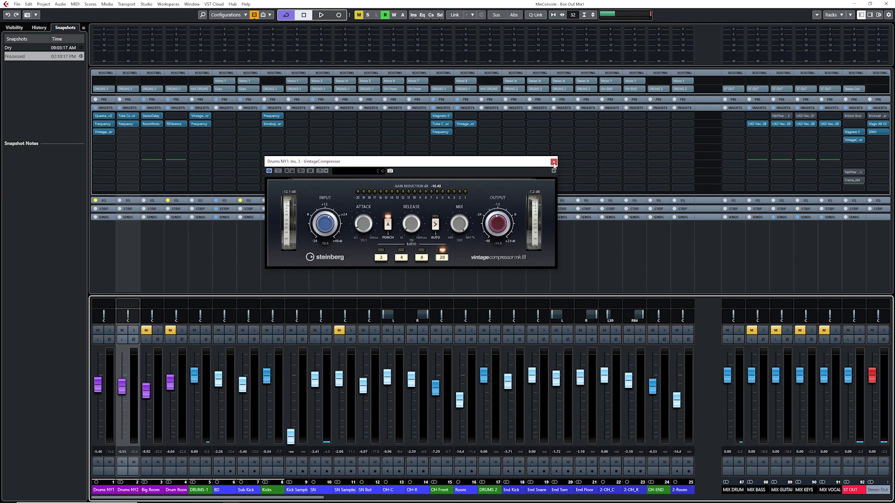
{"action": "left_click", "coordinate": [553, 162]}
{"action": "left_click", "coordinate": [128, 116]}
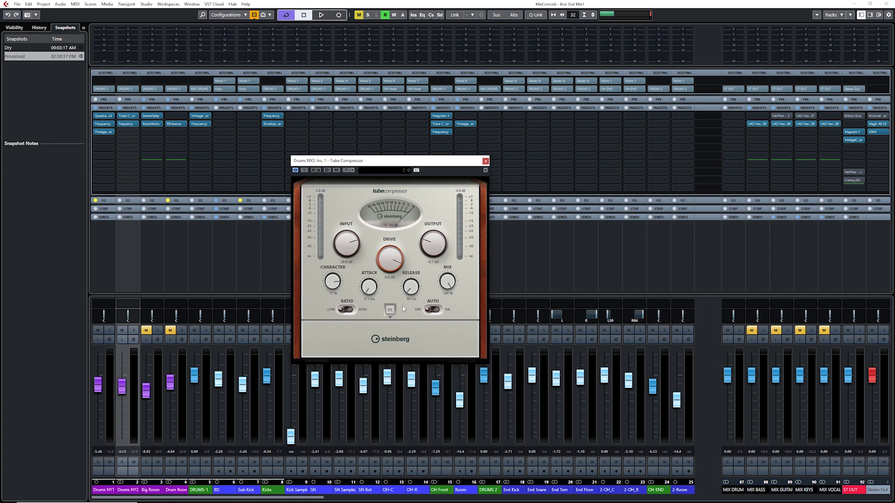
{"action": "left_click", "coordinate": [486, 161]}
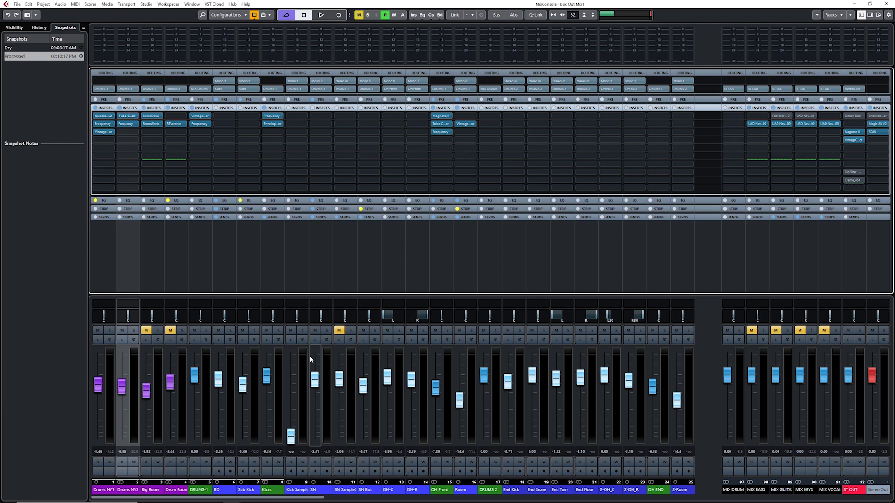
Set Drums NY2's level to about -2.61 dB, A/B it with mute, then stop playback.
{"action": "left_click", "coordinate": [122, 339]}
{"action": "key", "text": "space"}
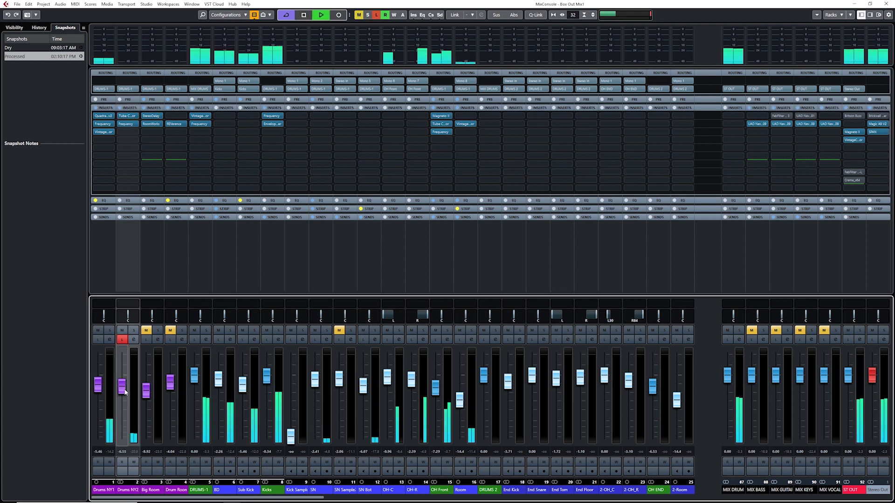
{"action": "left_click_drag", "start_coordinate": [125, 393], "coordinate": [125, 384]}
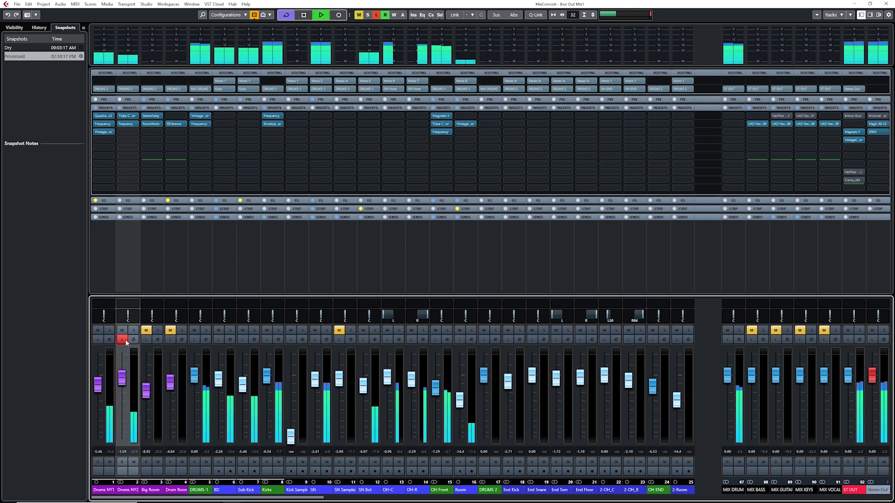
{"action": "left_click", "coordinate": [121, 339]}
{"action": "scroll", "coordinate": [121, 378], "scroll_direction": "down", "scroll_amount": 3}
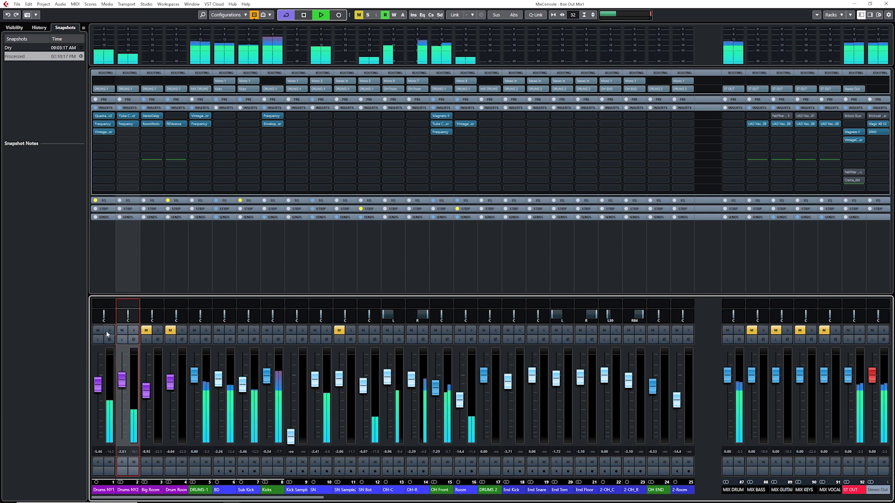
{"action": "left_click", "coordinate": [124, 330]}
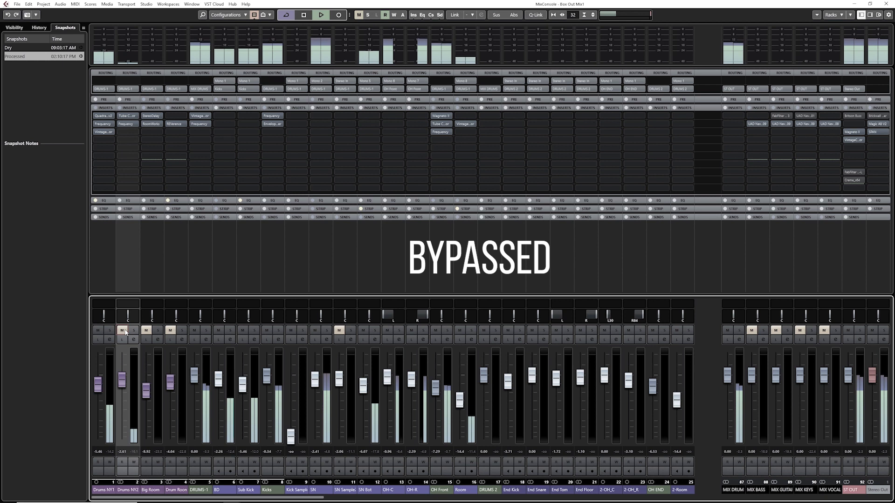
{"action": "left_click", "coordinate": [123, 331]}
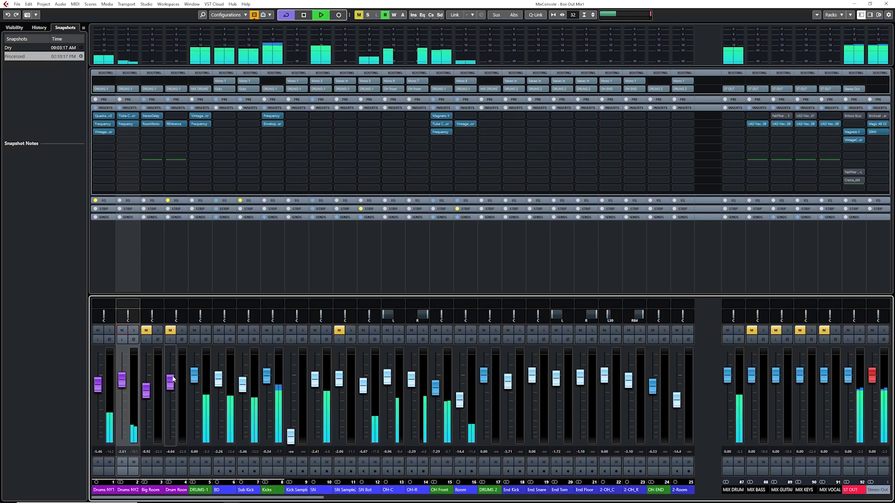
{"action": "key", "text": "space"}
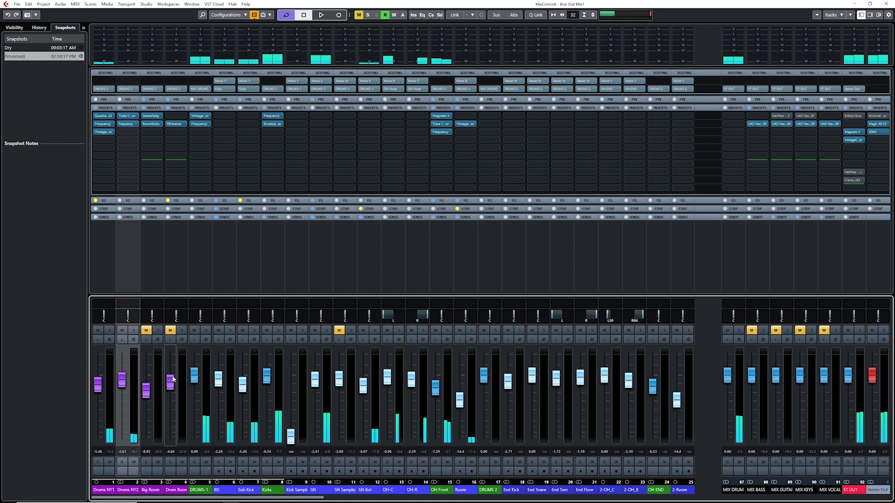
Play the drums with the NY1 and NY2 parallel channels muted, then unmute both.
{"action": "left_click", "coordinate": [98, 330]}
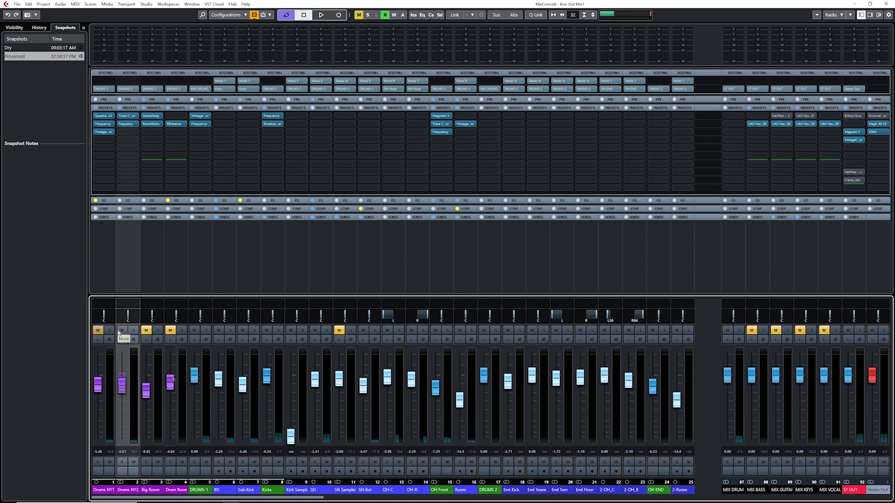
{"action": "left_click", "coordinate": [97, 330]}
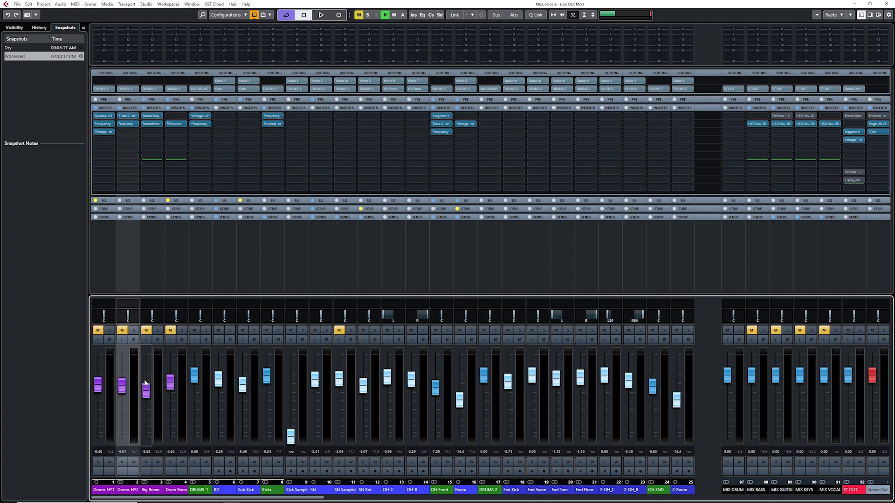
{"action": "key", "text": "space"}
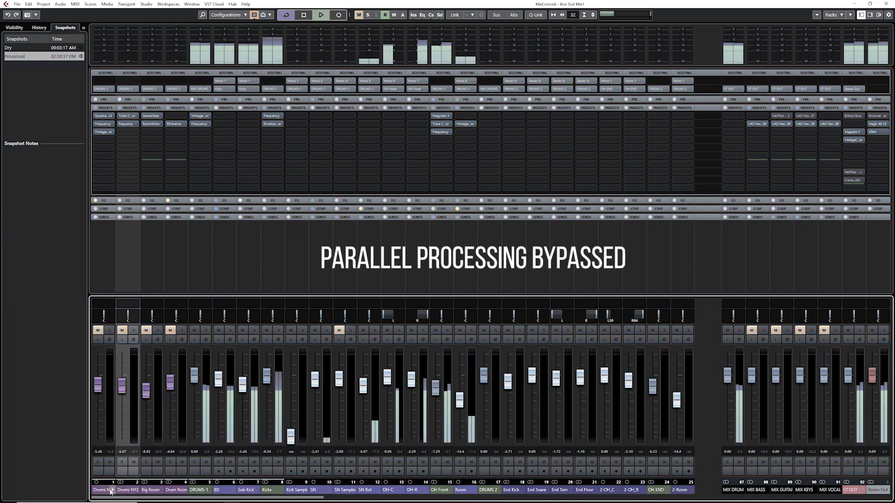
{"action": "left_click", "coordinate": [122, 331]}
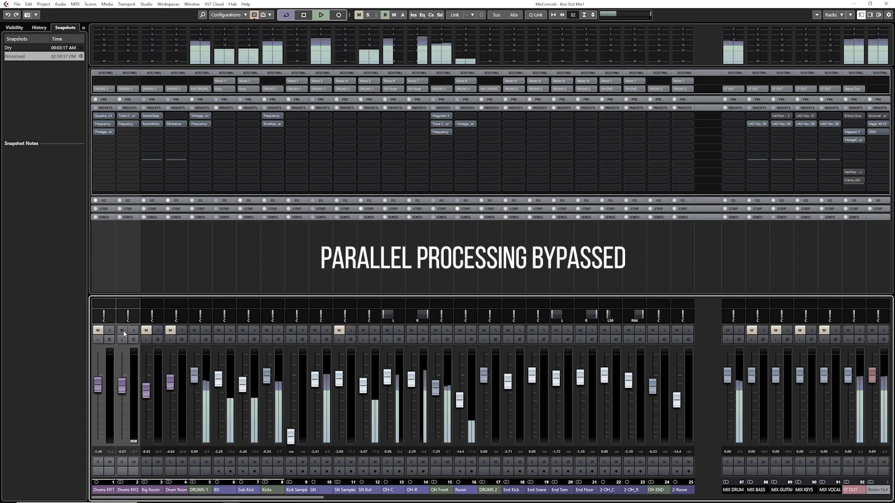
{"action": "left_click", "coordinate": [99, 331]}
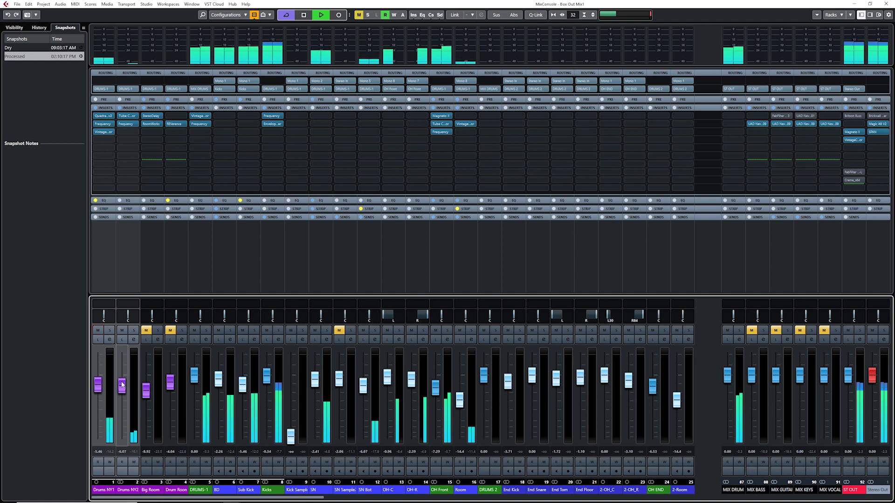
{"action": "key", "text": "space"}
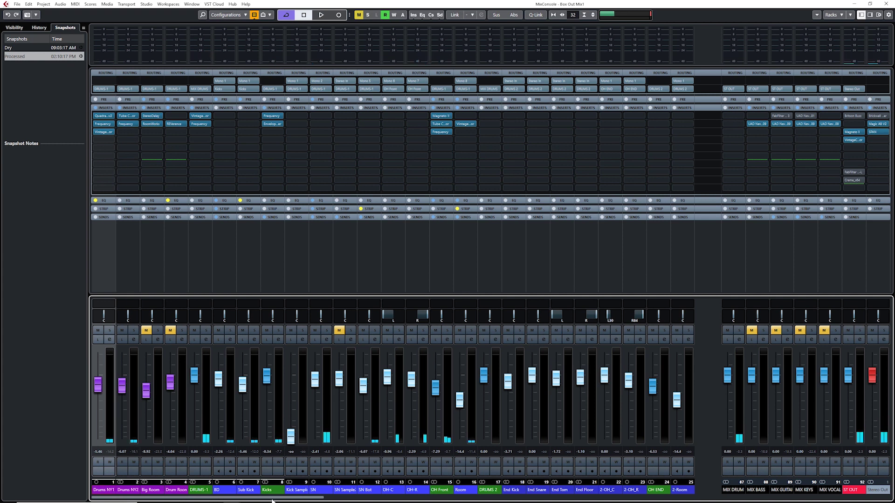
Unmute Drum Room with its REVerence reverb window opened and closed, then select OH Front.
{"action": "left_click", "coordinate": [172, 491]}
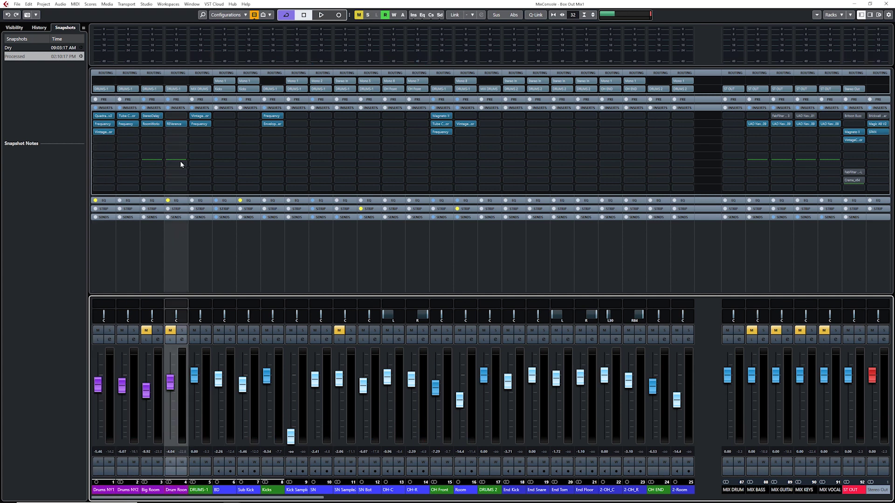
{"action": "left_click", "coordinate": [175, 124]}
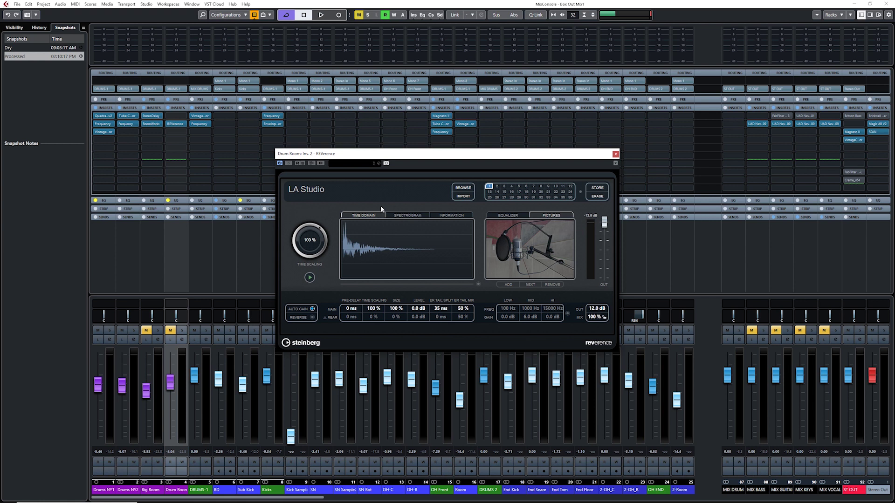
{"action": "left_click", "coordinate": [171, 332]}
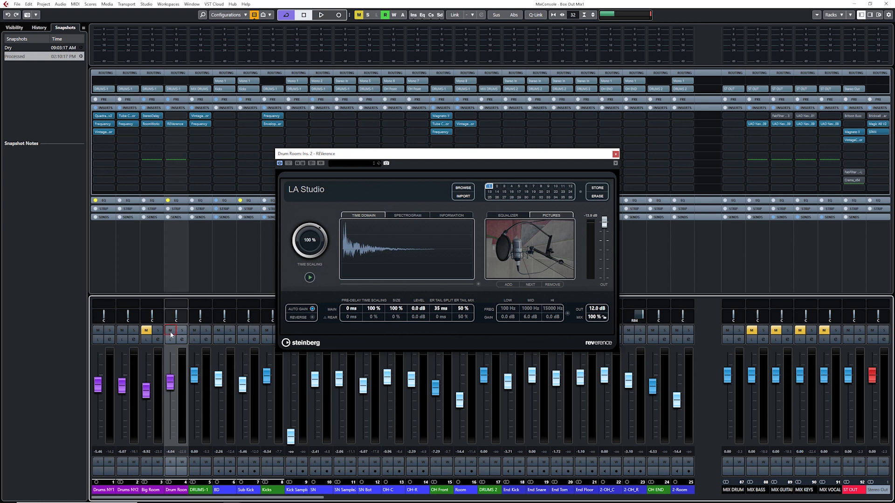
{"action": "left_click", "coordinate": [615, 154]}
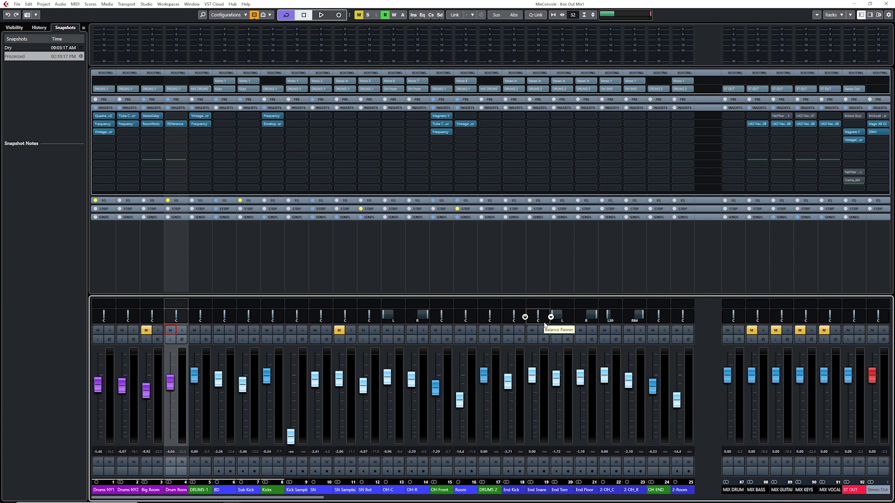
{"action": "left_click", "coordinate": [443, 493]}
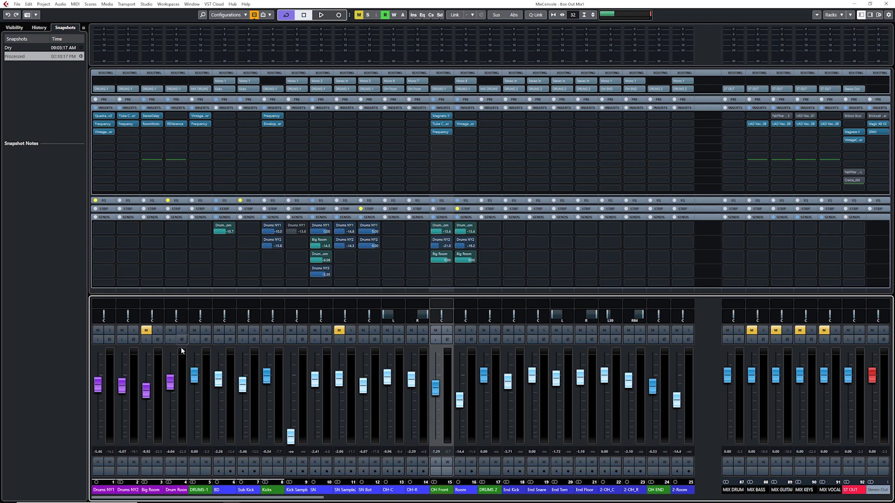
During playback, nudge the Drum Room fader from -4.04 up to about -2.61 dB.
{"action": "key", "text": "space"}
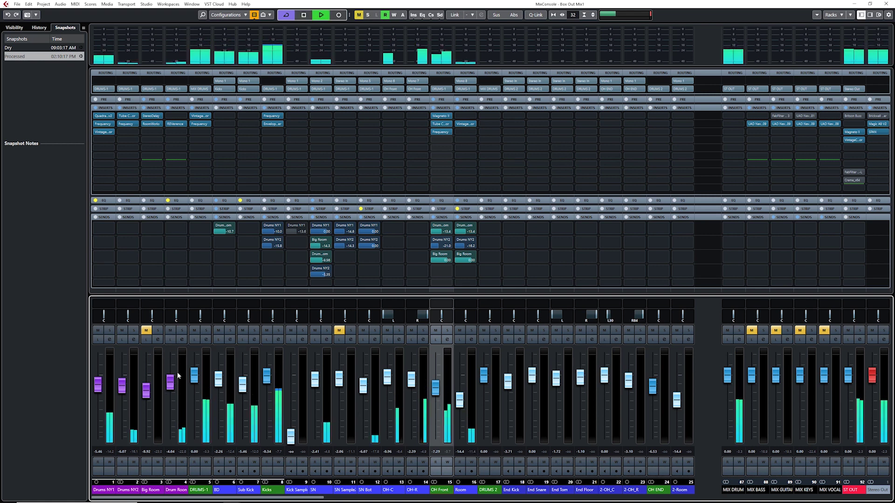
{"action": "left_click_drag", "start_coordinate": [173, 388], "coordinate": [173, 385]}
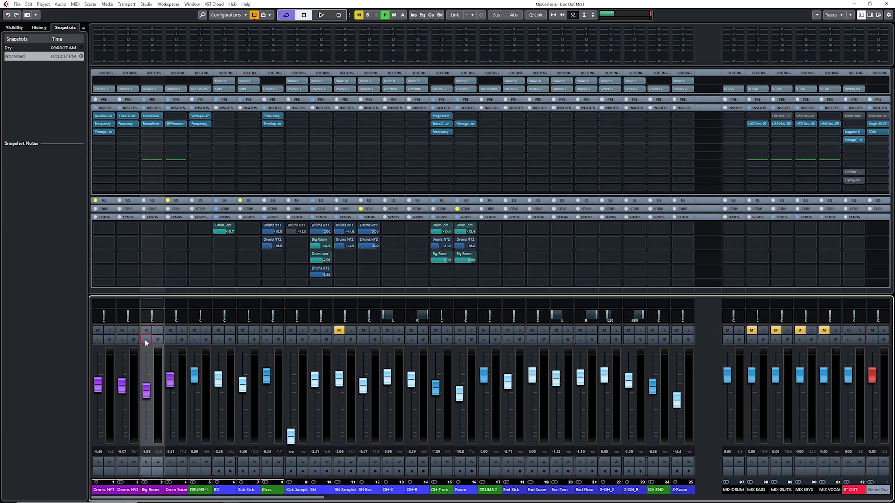
Turn off Listen on Big Room, mute Drum Room, and raise Big Room to about -4.96 dB.
{"action": "key", "text": "space"}
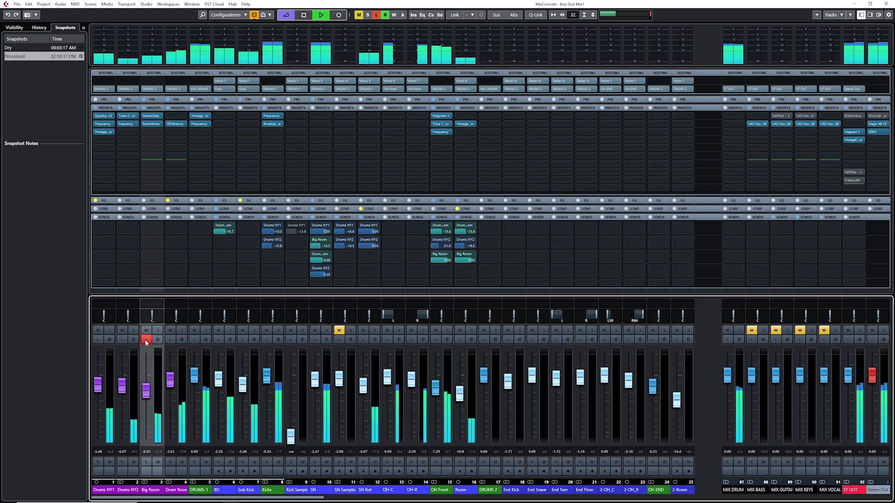
{"action": "key", "text": "space"}
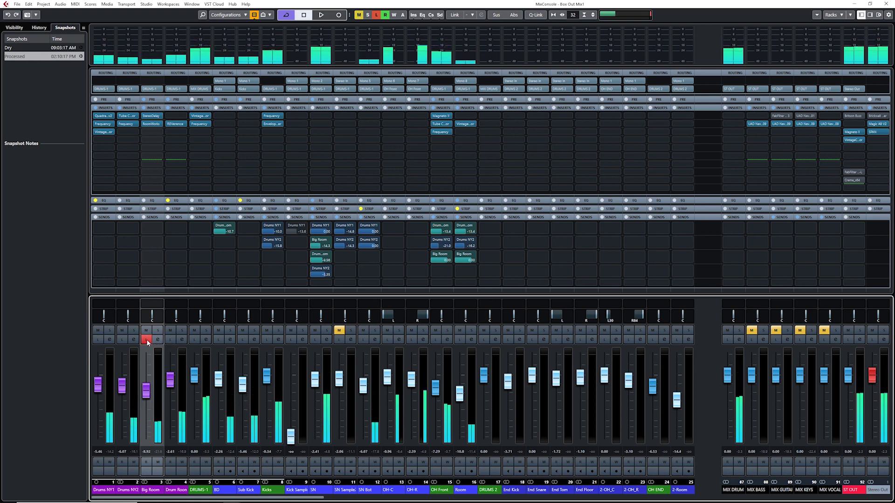
{"action": "left_click", "coordinate": [146, 339]}
{"action": "left_click", "coordinate": [170, 330]}
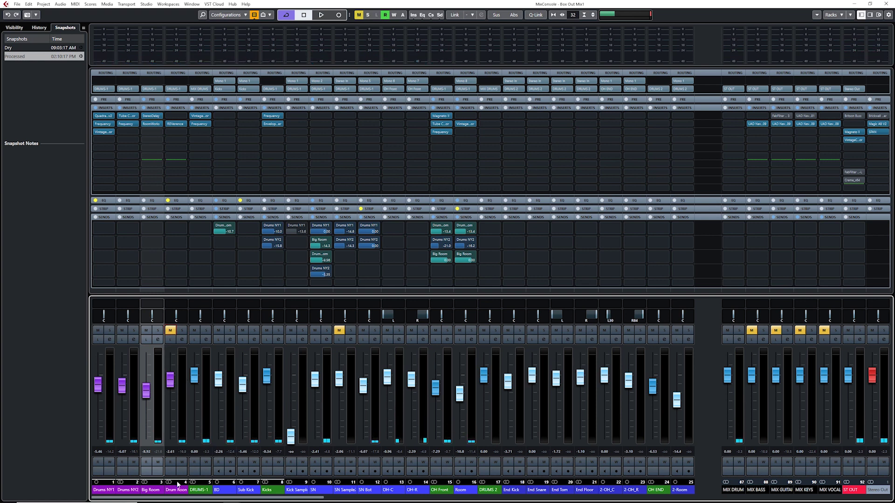
{"action": "key", "text": "space"}
{"action": "left_click_drag", "start_coordinate": [149, 394], "coordinate": [148, 380]}
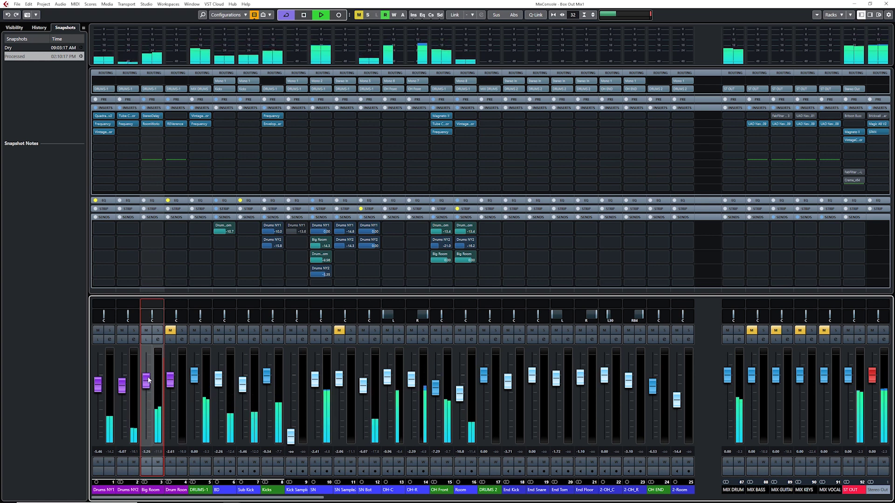
{"action": "left_click_drag", "start_coordinate": [148, 380], "coordinate": [148, 380]}
{"action": "key", "text": "space"}
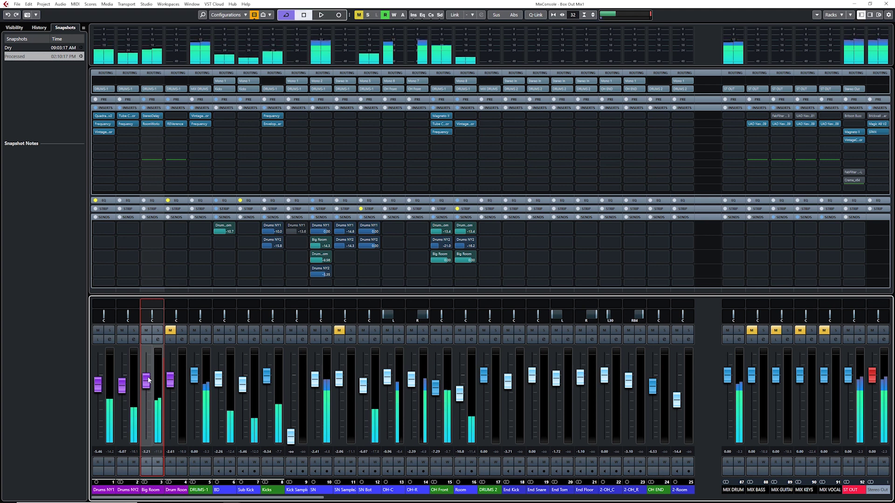
Unmute Drum Room and raise the Room channel fader while the drums play.
{"action": "scroll", "coordinate": [148, 380], "scroll_direction": "down", "scroll_amount": 4}
{"action": "left_click", "coordinate": [170, 330]}
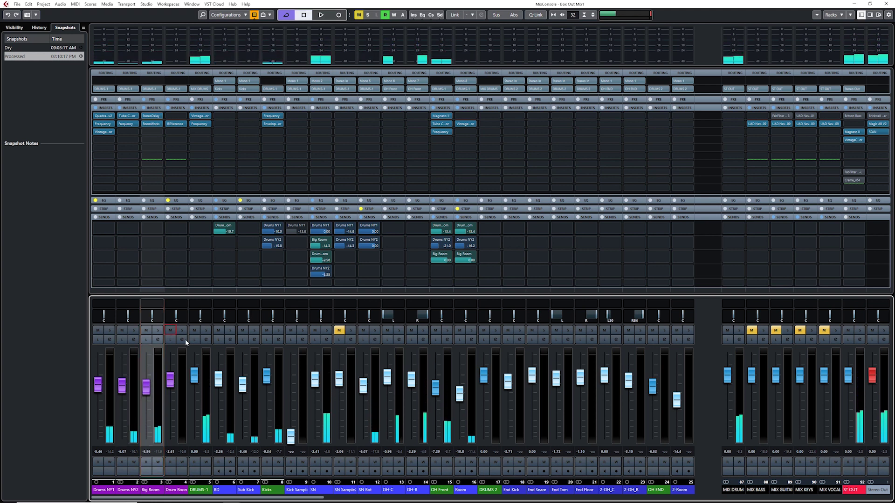
{"action": "key", "text": "space"}
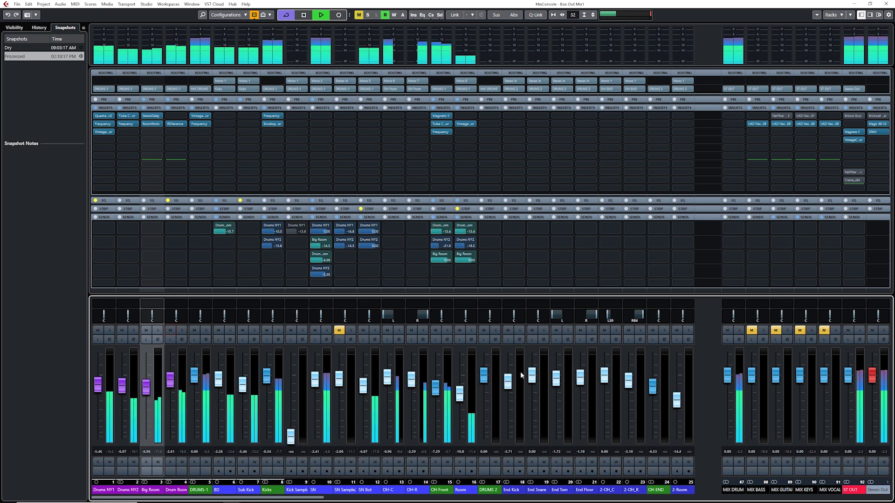
{"action": "left_click_drag", "start_coordinate": [460, 398], "coordinate": [443, 390]}
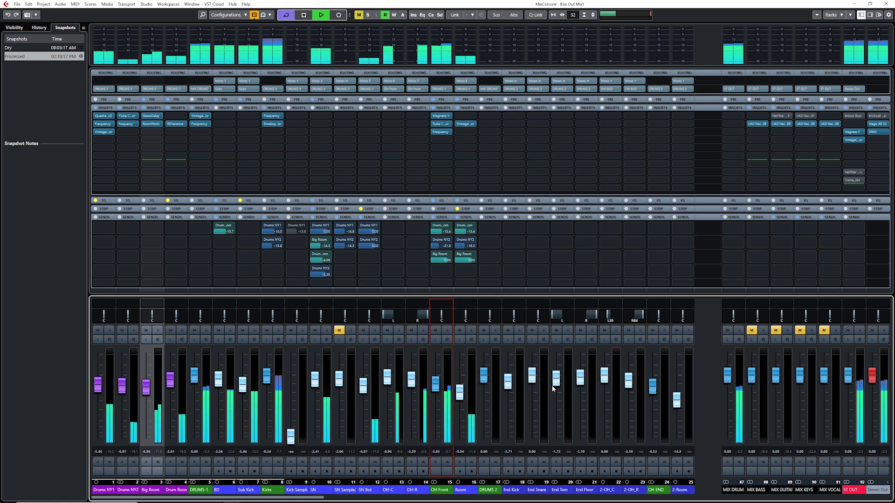
{"action": "key", "text": "space"}
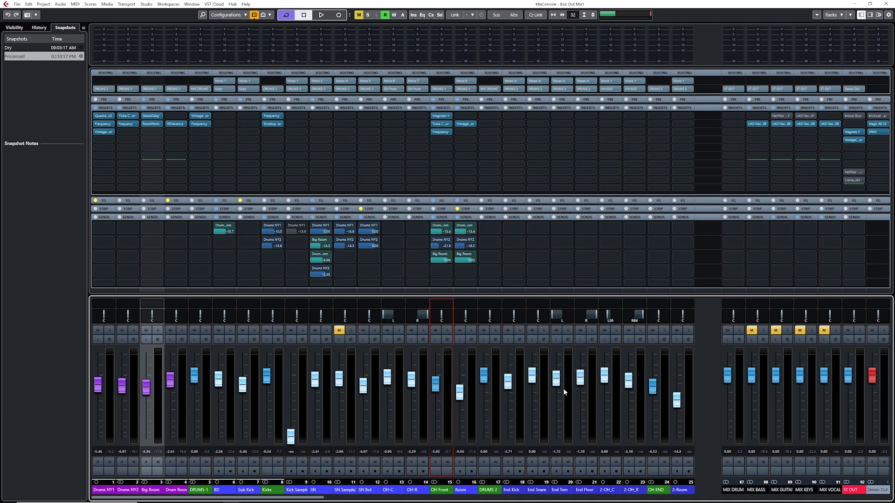
During playback, mute then unmute the SN Sample snare to compare, then stop.
{"action": "key", "text": "ctrl+z"}
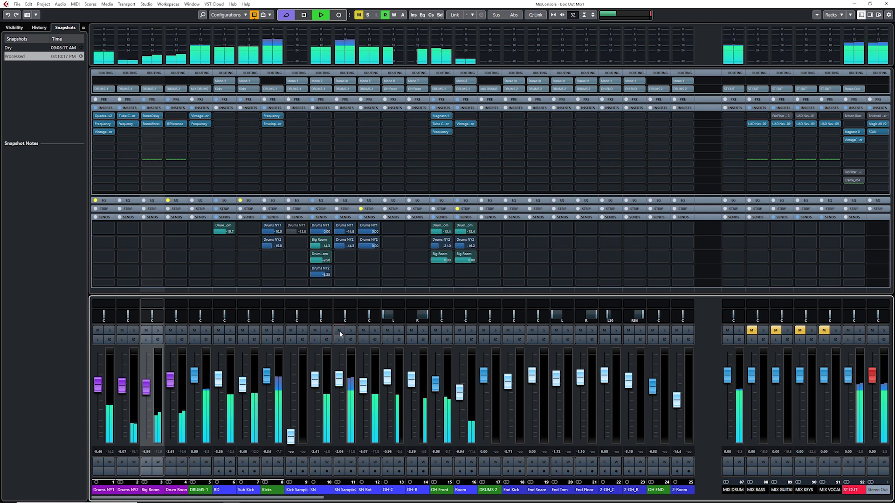
{"action": "left_click", "coordinate": [339, 331]}
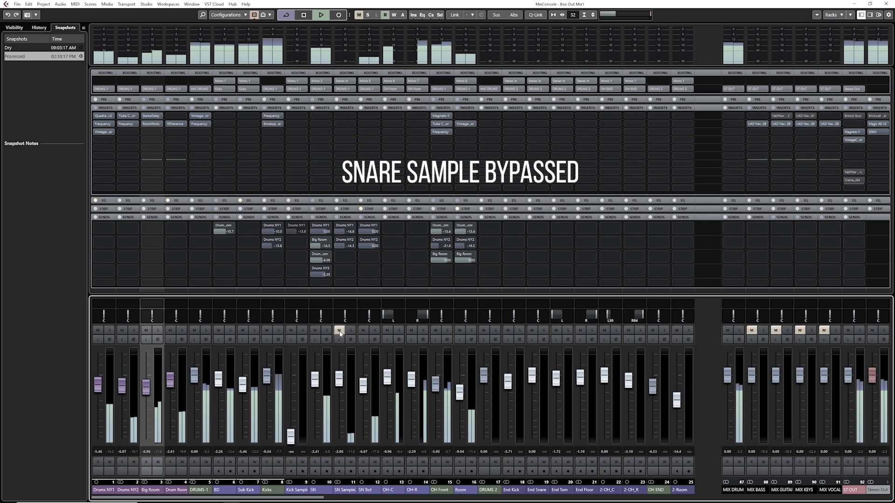
{"action": "left_click", "coordinate": [339, 330]}
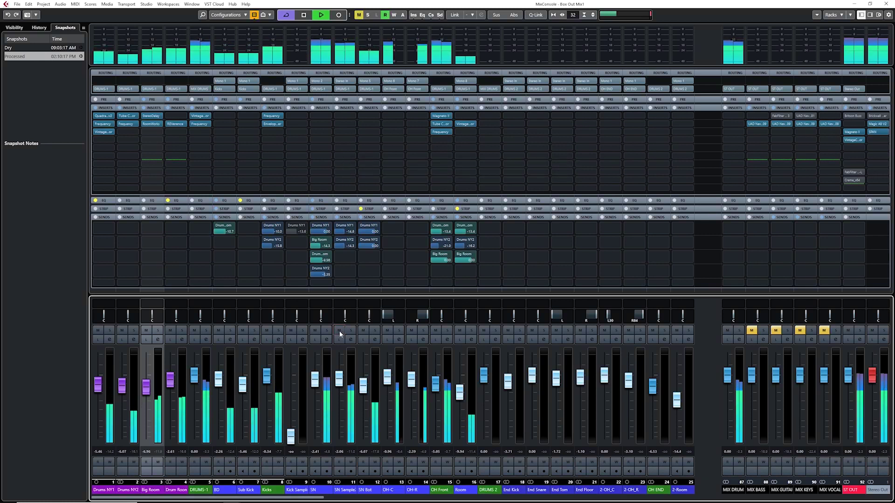
{"action": "key", "text": "space"}
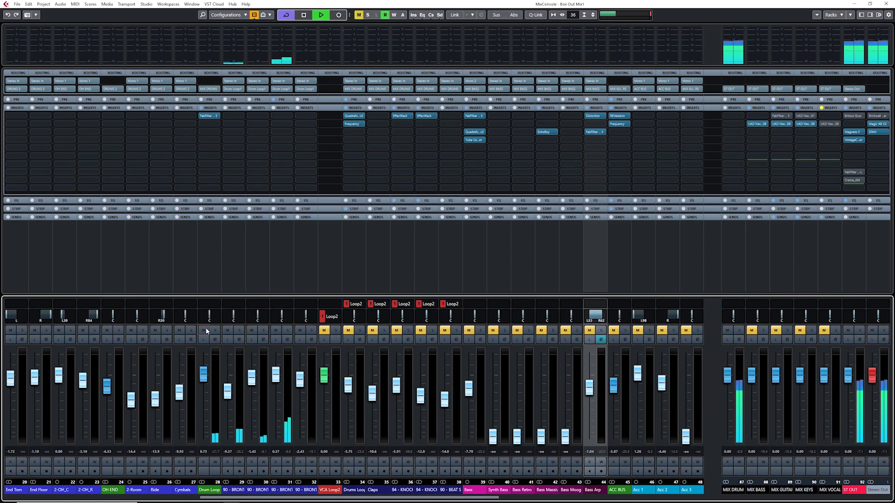
Unmute VCA Loop2 and the MIX BASS, MIX GUITAR and MIX KEYS buses.
{"action": "left_click", "coordinate": [324, 330]}
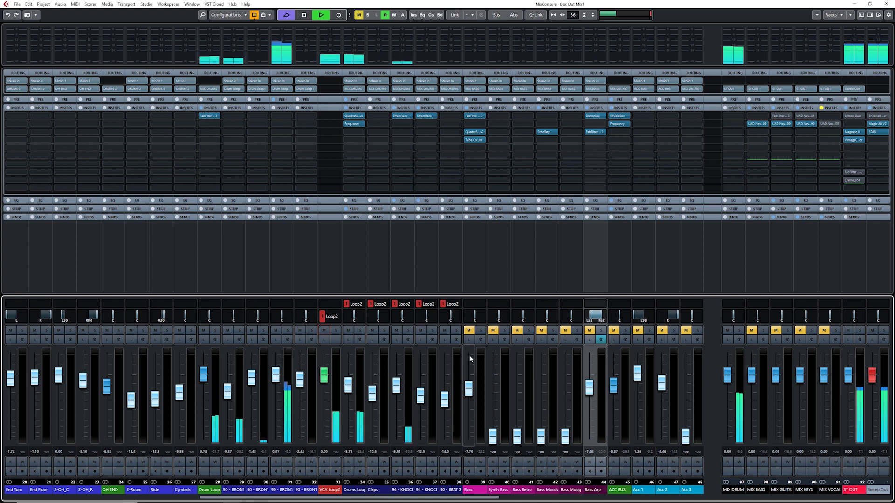
{"action": "left_click", "coordinate": [751, 330]}
{"action": "left_click", "coordinate": [775, 330]}
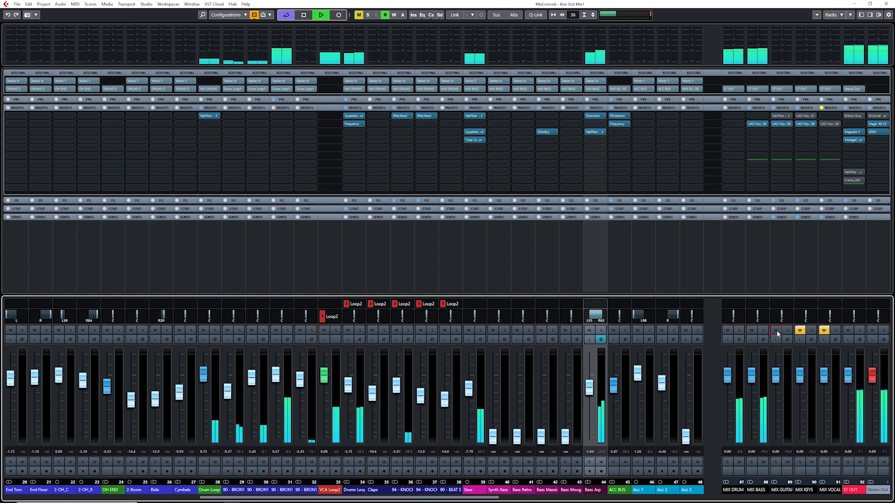
{"action": "left_click", "coordinate": [800, 330]}
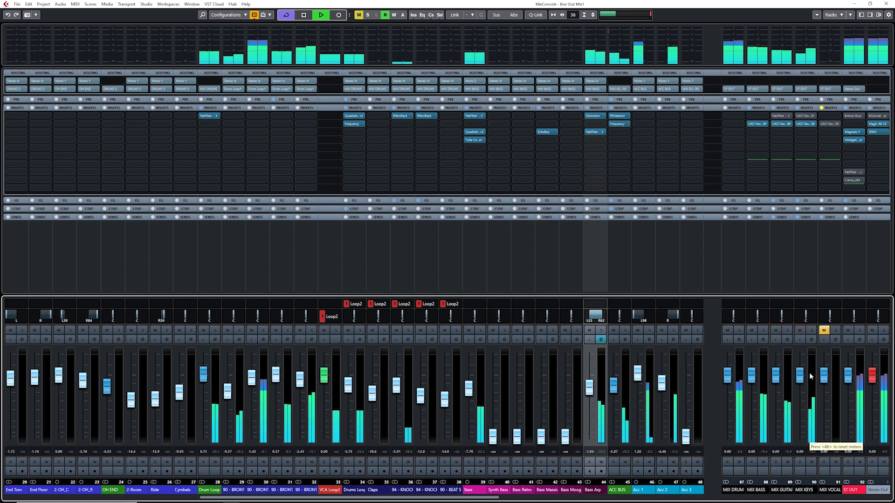